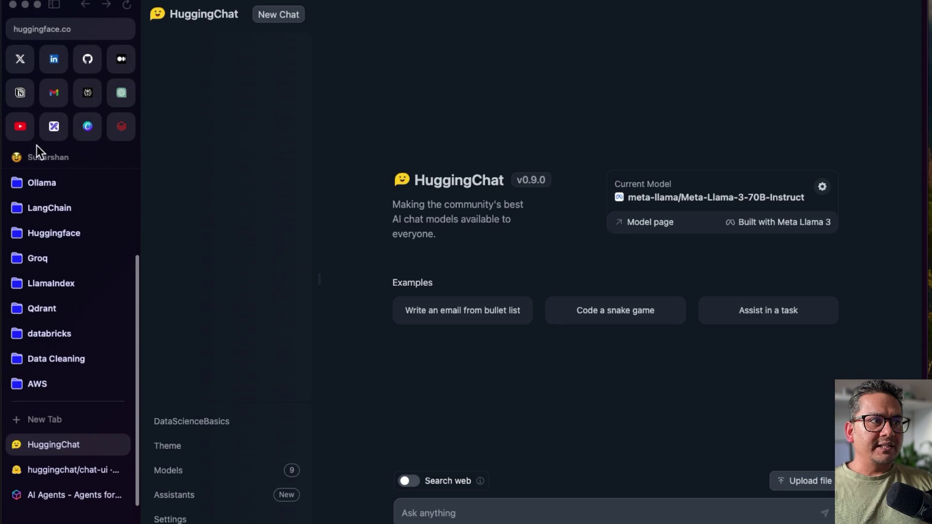
# Step: View the channel's HuggingChat videos on YouTube, and read the introduction of the [FEATURE] Tools discussion for huggingchat/chat-ui
pyautogui.click(20, 126)
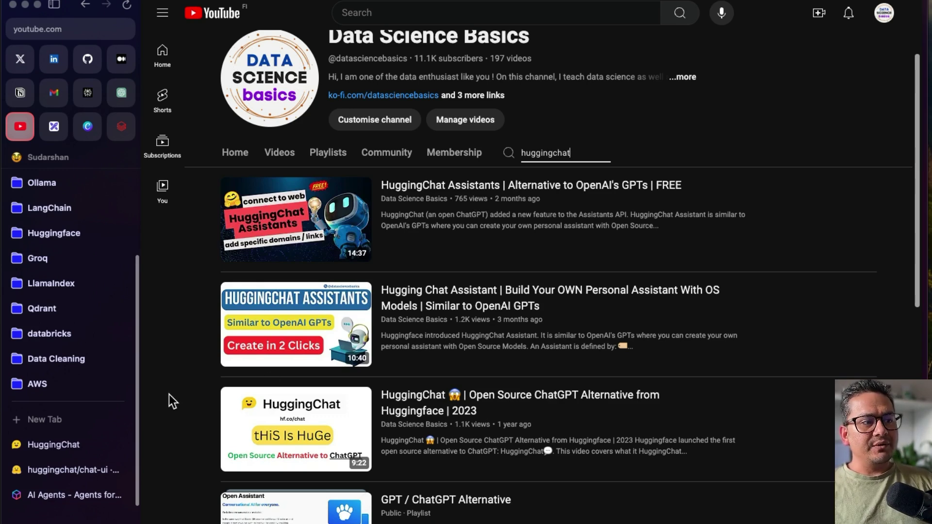
pyautogui.click(77, 471)
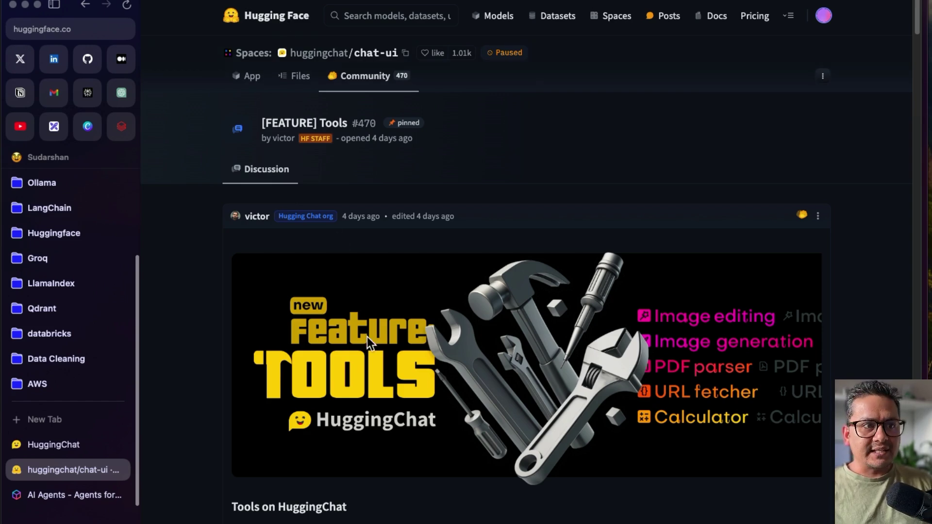
pyautogui.scroll(-1, 322, 322)
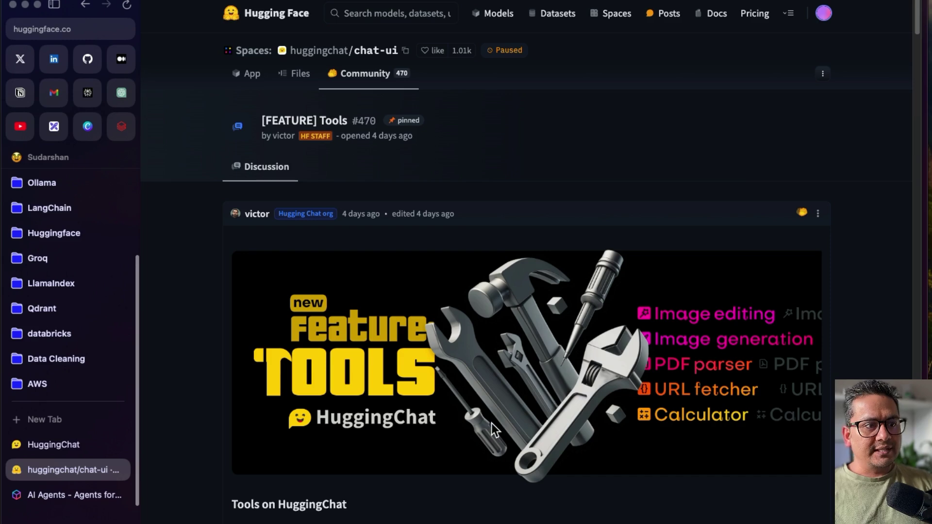
pyautogui.scroll(-5, 491, 423)
pyautogui.scroll(-1, 360, 379)
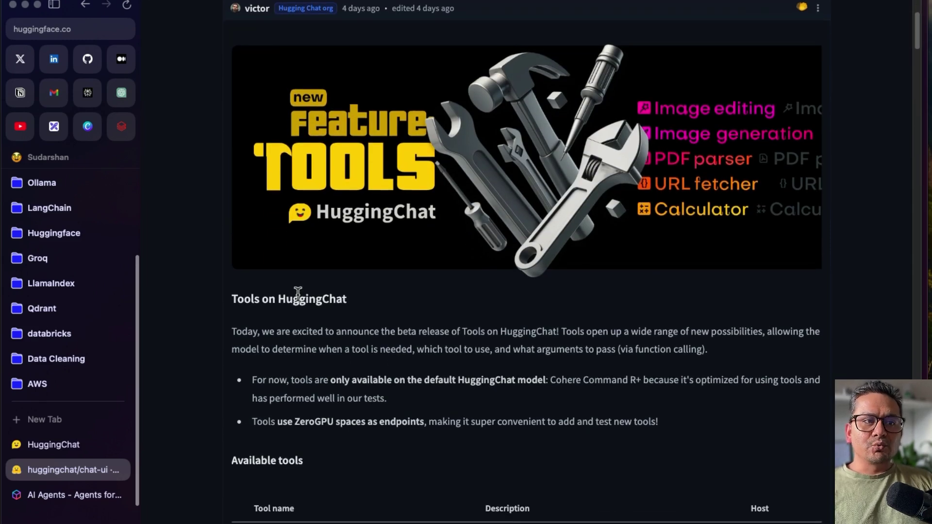
pyautogui.scroll(-1, 301, 298)
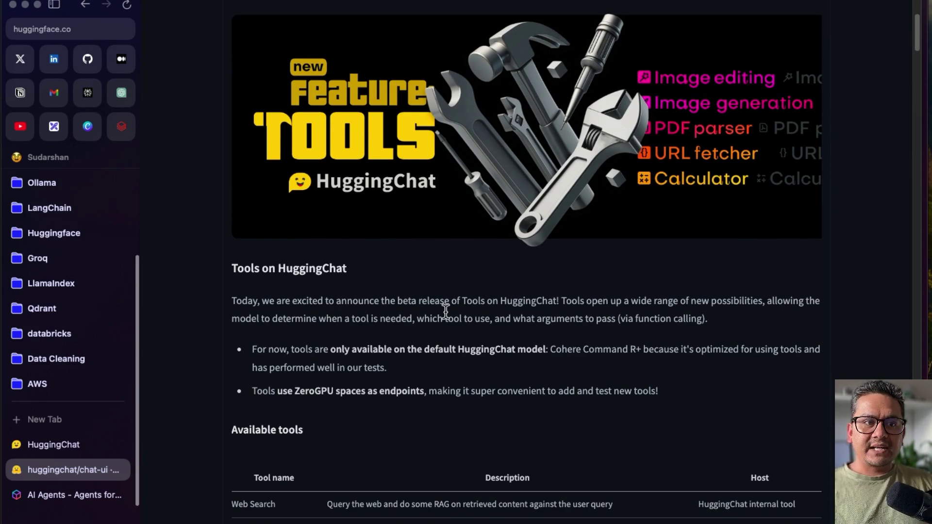
pyautogui.moveTo(553, 302); pyautogui.dragTo(721, 322)
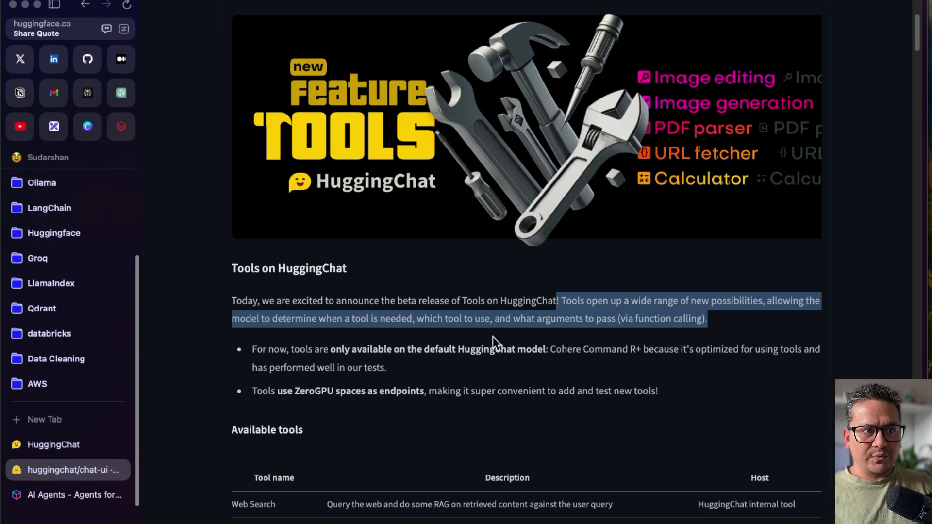
pyautogui.scroll(-3, 479, 358)
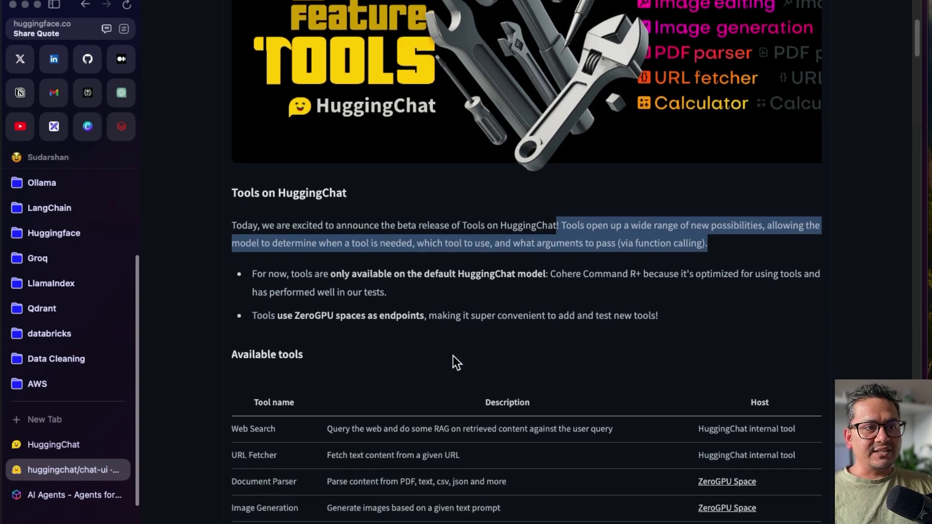
# Step: Examine the descriptions and hosts in the Available tools table, and view the ZeroGPU Space linked for Image Editing
pyautogui.scroll(-9, 452, 357)
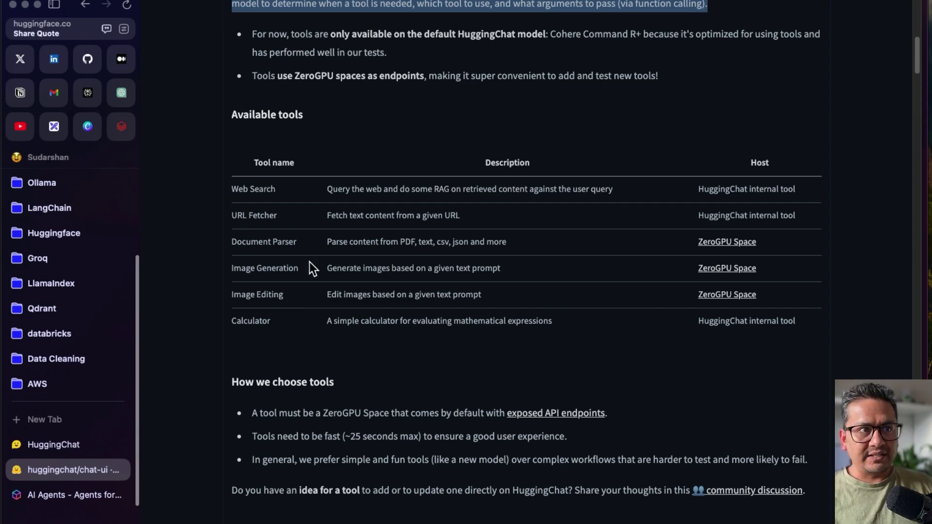
pyautogui.tripleClick(234, 189)
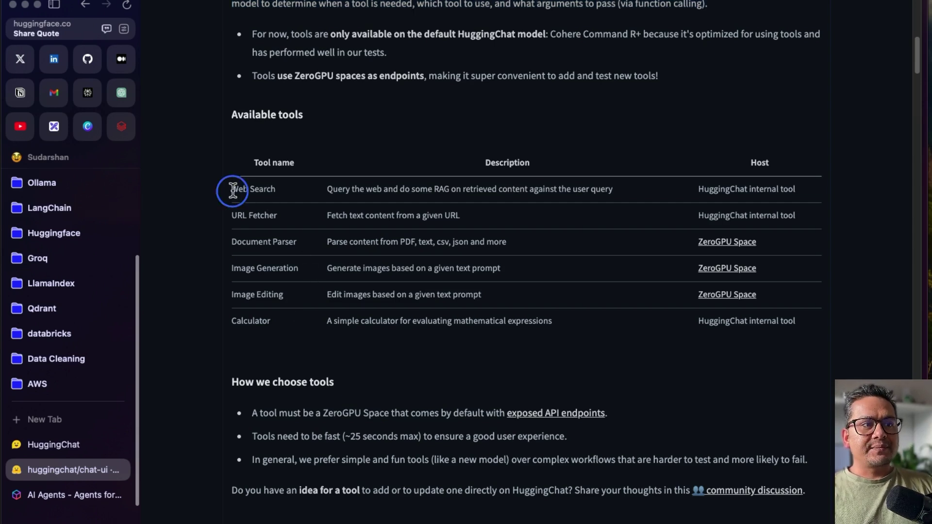
pyautogui.tripleClick(368, 197)
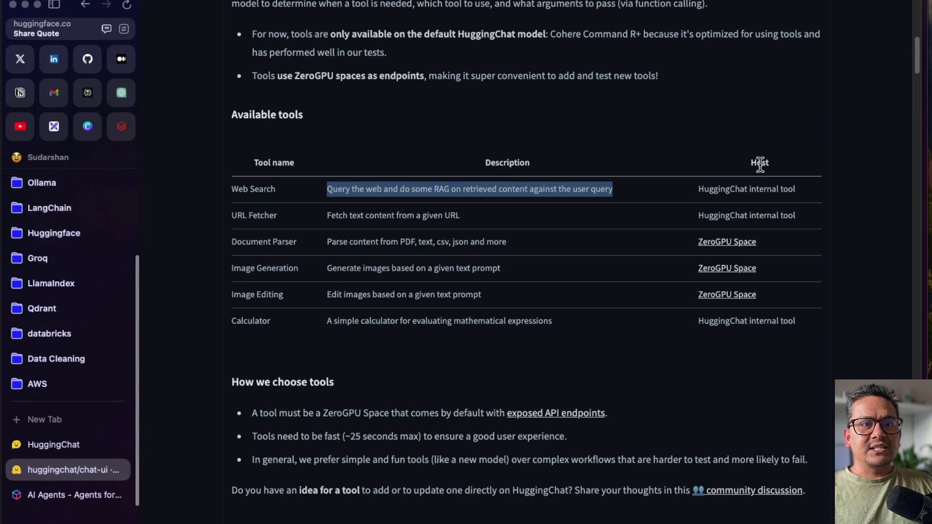
pyautogui.moveTo(698, 189); pyautogui.dragTo(812, 224)
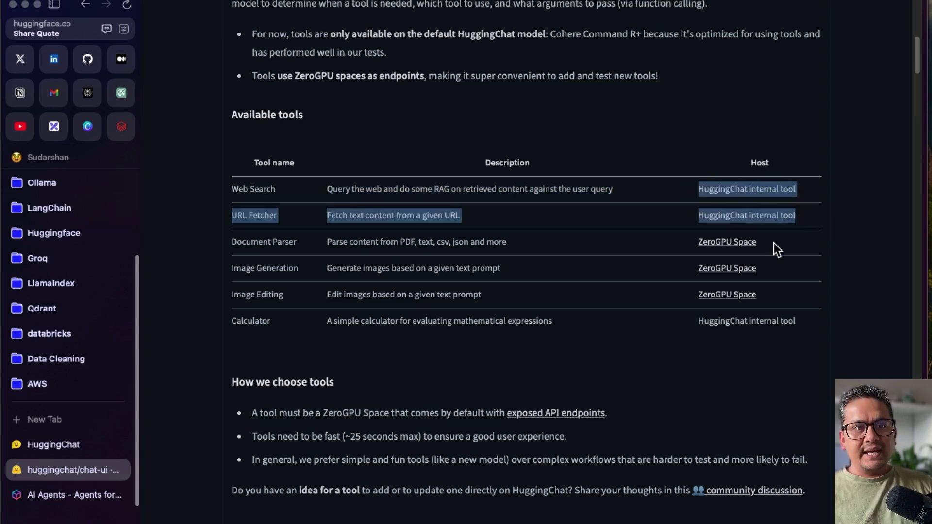
pyautogui.click(728, 298)
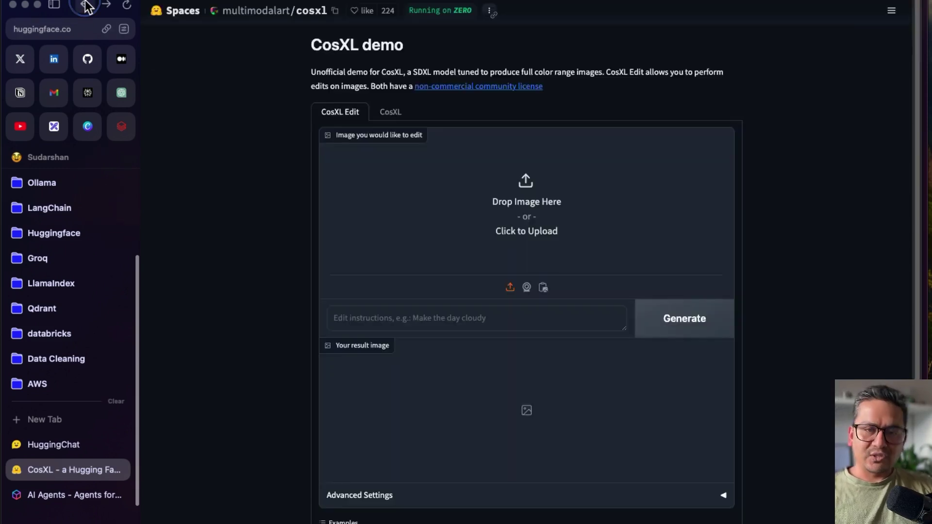
pyautogui.click(85, 5)
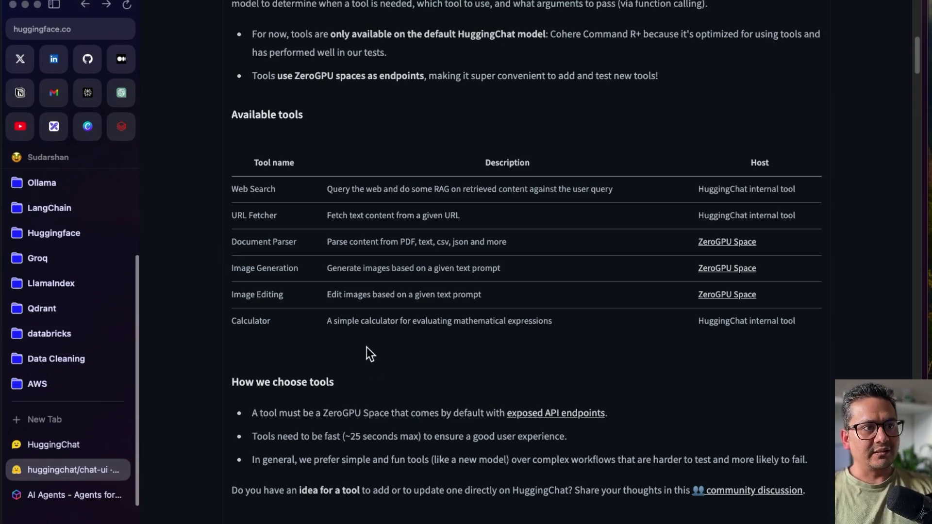
pyautogui.scroll(20, 406, 339)
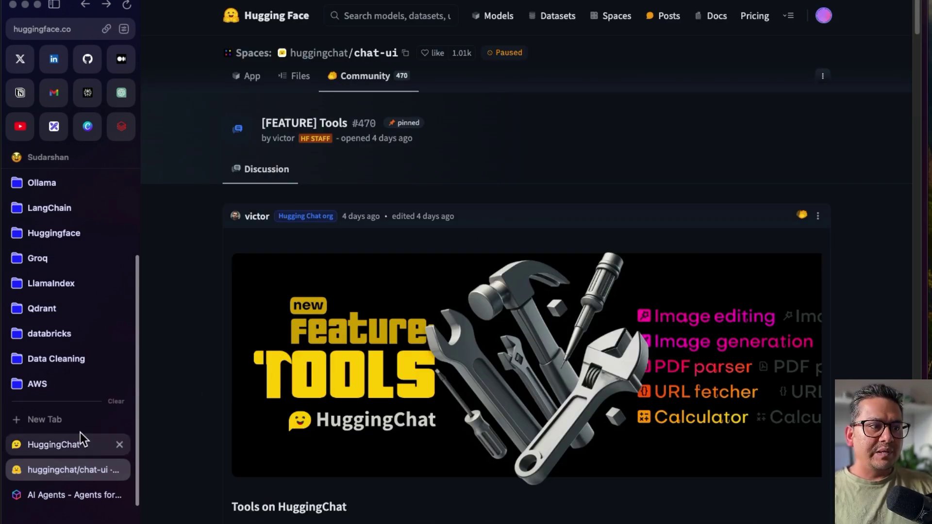
# Step: Return to the HuggingChat start page, hide the browser sidebar and check which model is currently selected
pyautogui.click(72, 444)
pyautogui.press('super+s')
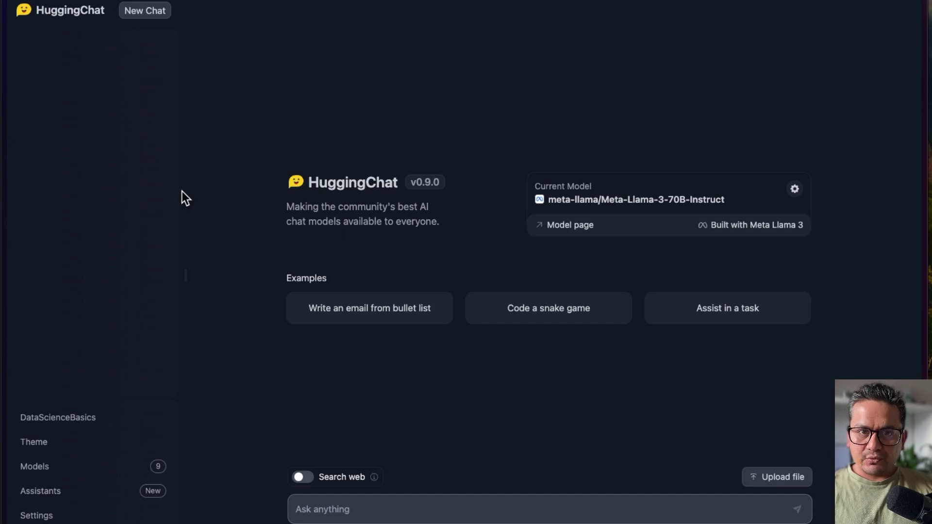
pyautogui.moveTo(547, 199); pyautogui.dragTo(738, 204)
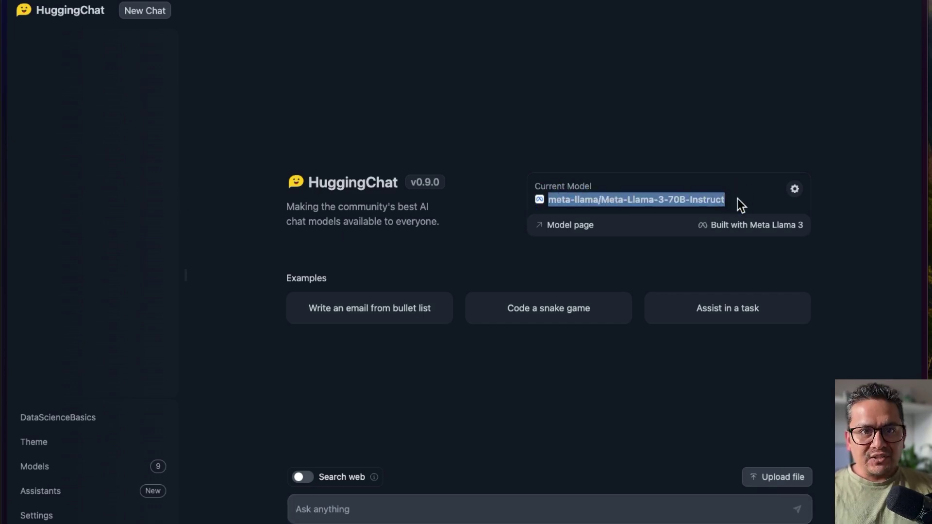
pyautogui.click(561, 194)
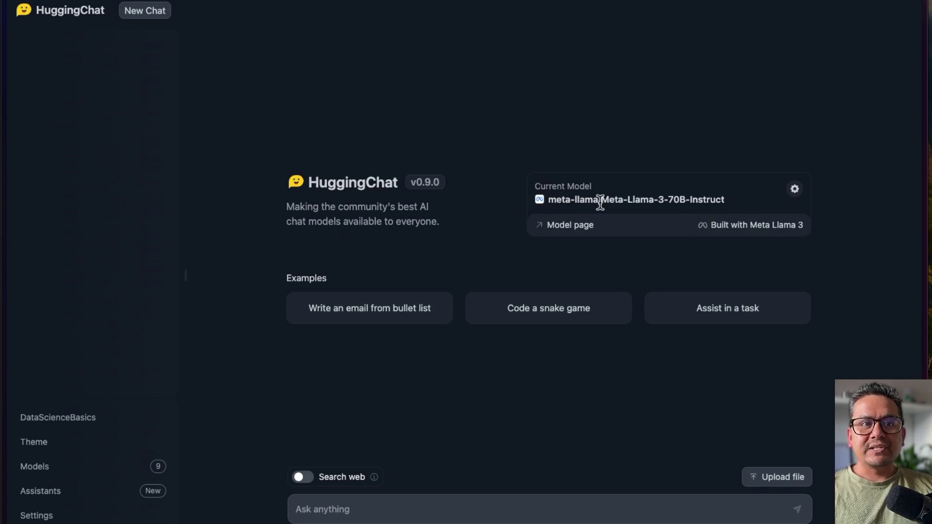
pyautogui.moveTo(602, 200); pyautogui.dragTo(720, 200)
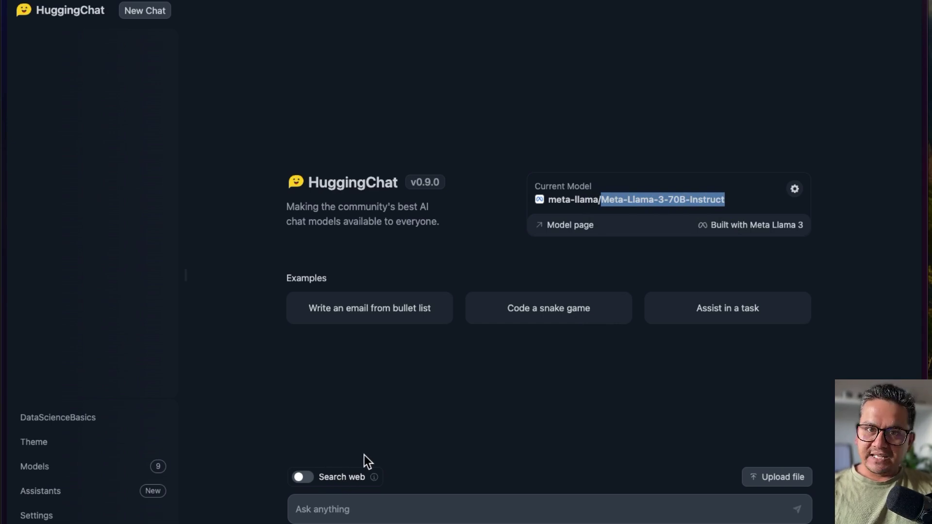
# Step: Send the prompt "openai" to the Meta-Llama-3-70B-Instruct model without web search
pyautogui.click(365, 513)
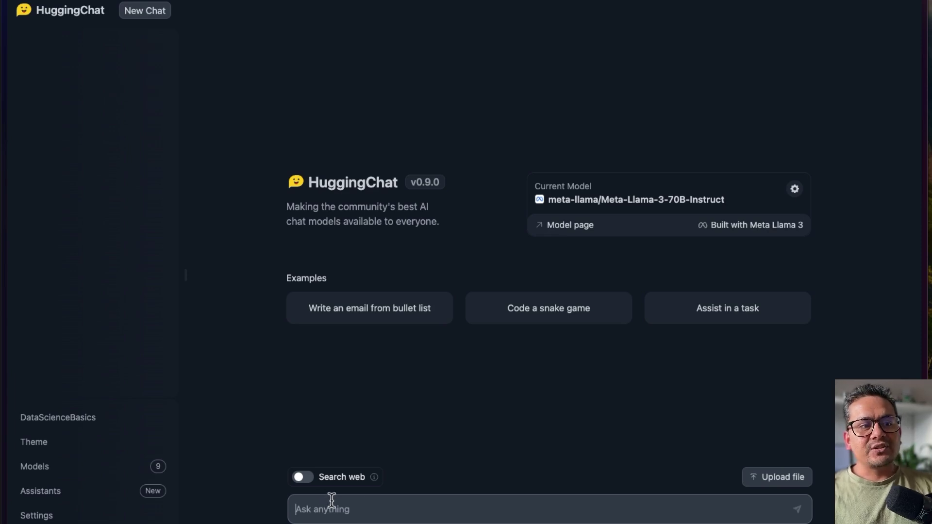
pyautogui.write('openai')
pyautogui.press('Return')
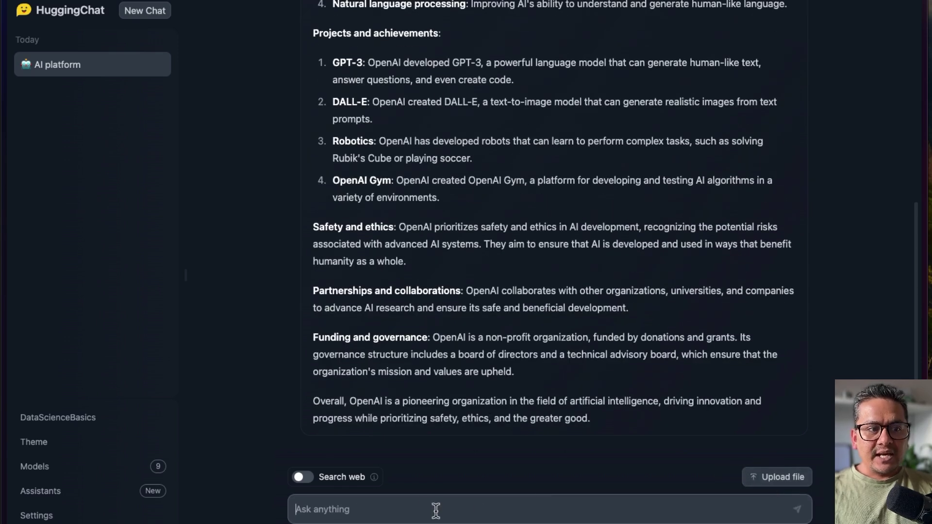
# Step: Enable web search for the conversation and send the prompt "openai" again
pyautogui.click(303, 477)
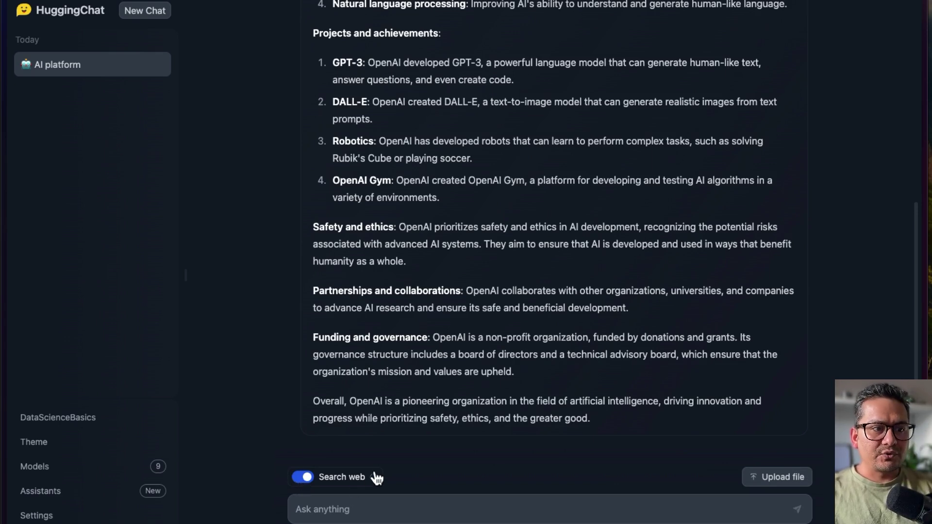
pyautogui.moveTo(375, 478)
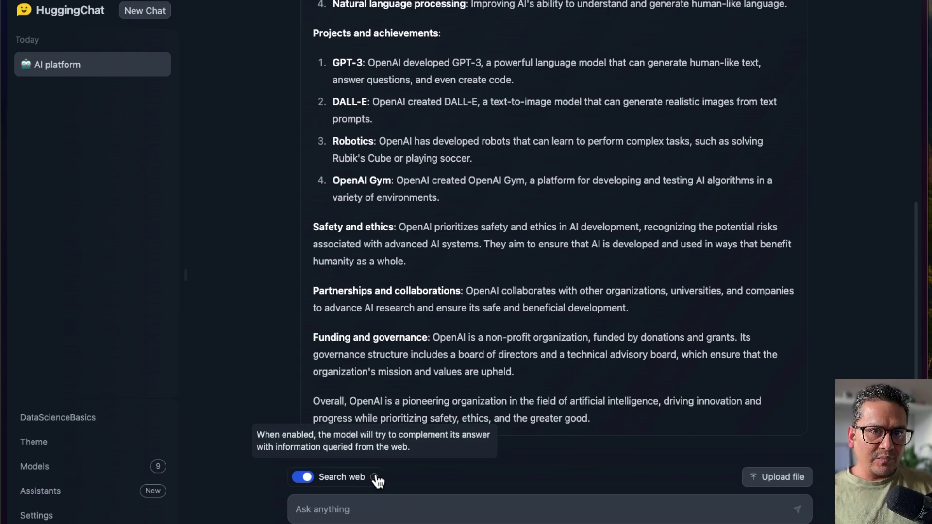
pyautogui.click(333, 511)
pyautogui.write('openai')
pyautogui.press('Return')
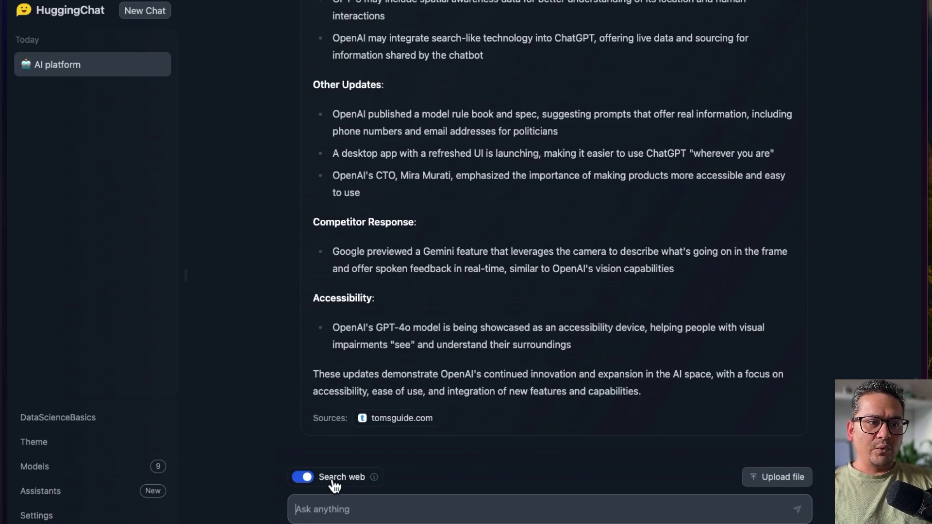
# Step: Disable web search and start a new chat
pyautogui.click(378, 482)
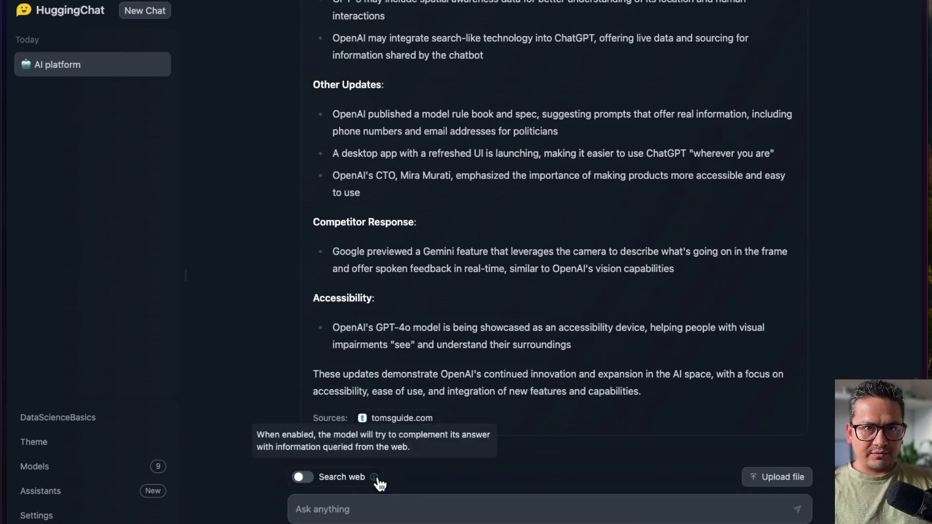
pyautogui.scroll(15, 564, 416)
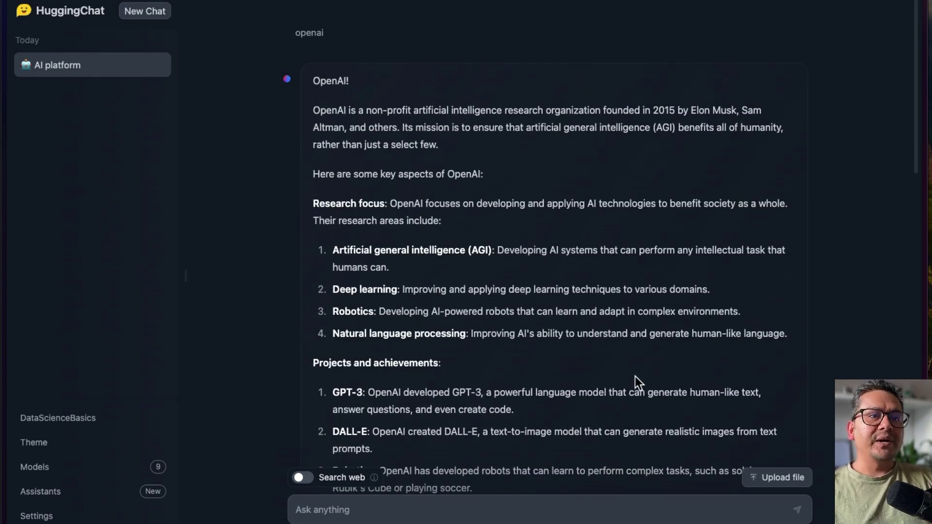
pyautogui.click(151, 18)
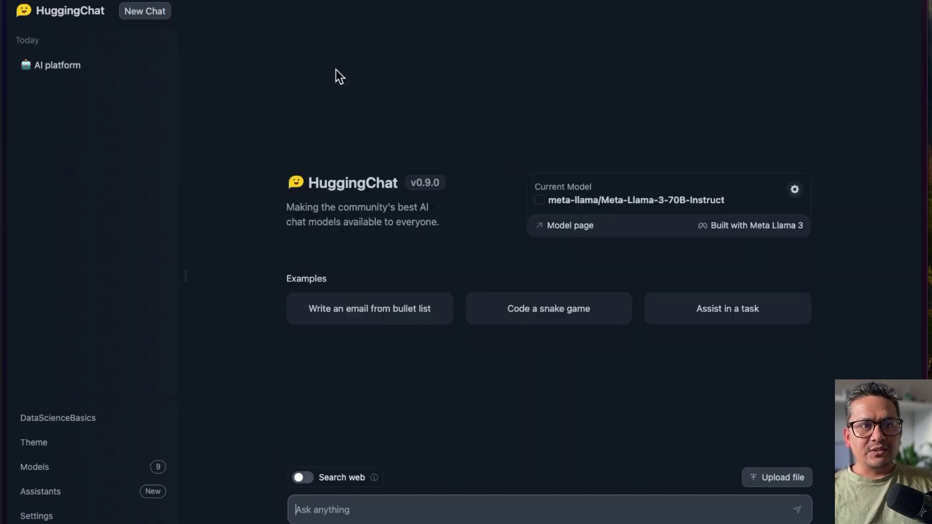
# Step: Activate CohereForAI/c4ai-command-r-plus as the current model in the settings and close them
pyautogui.click(795, 192)
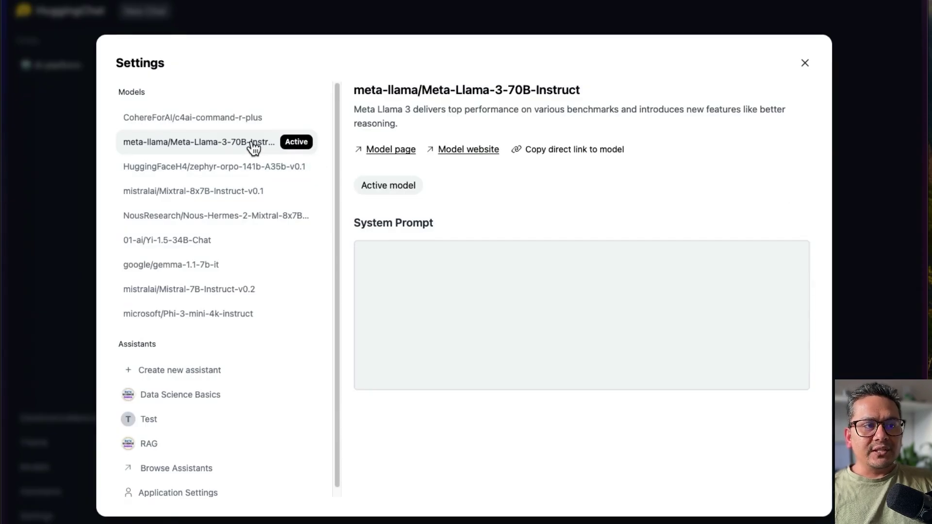
pyautogui.click(169, 123)
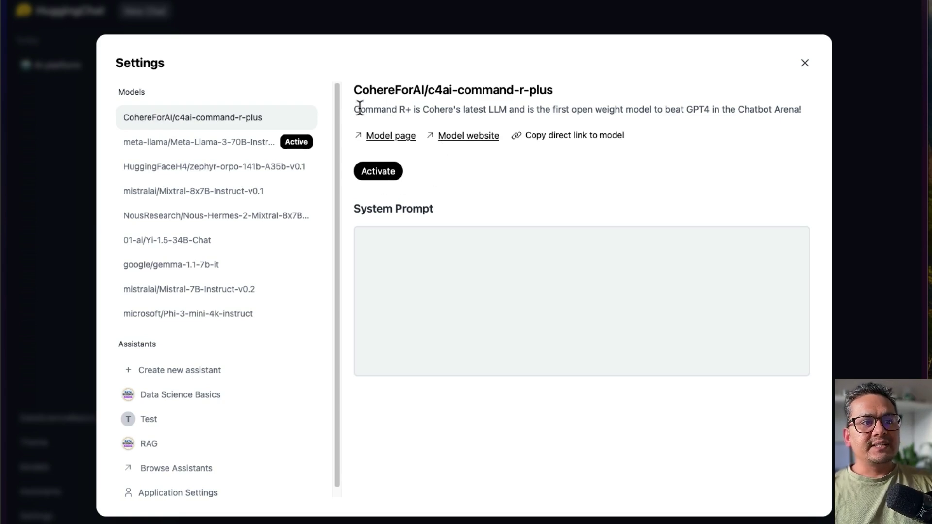
pyautogui.moveTo(356, 109); pyautogui.dragTo(816, 114)
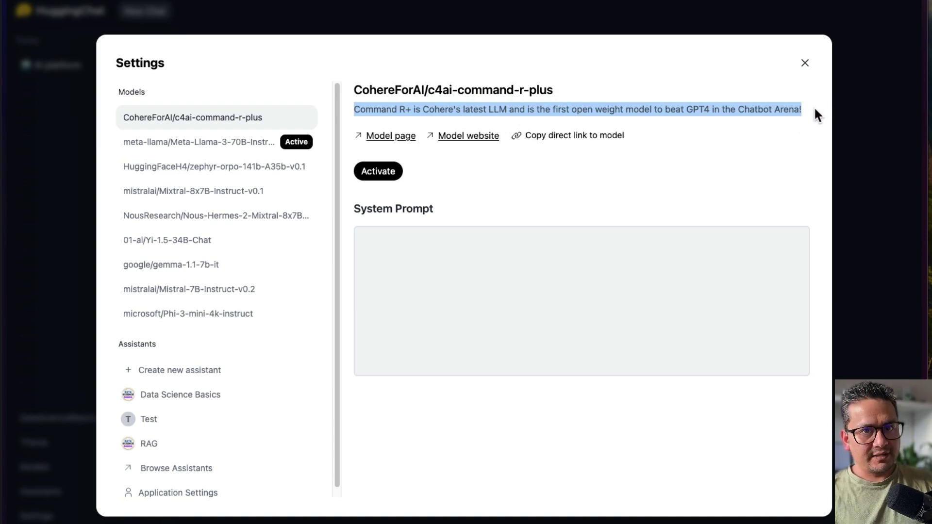
pyautogui.click(378, 171)
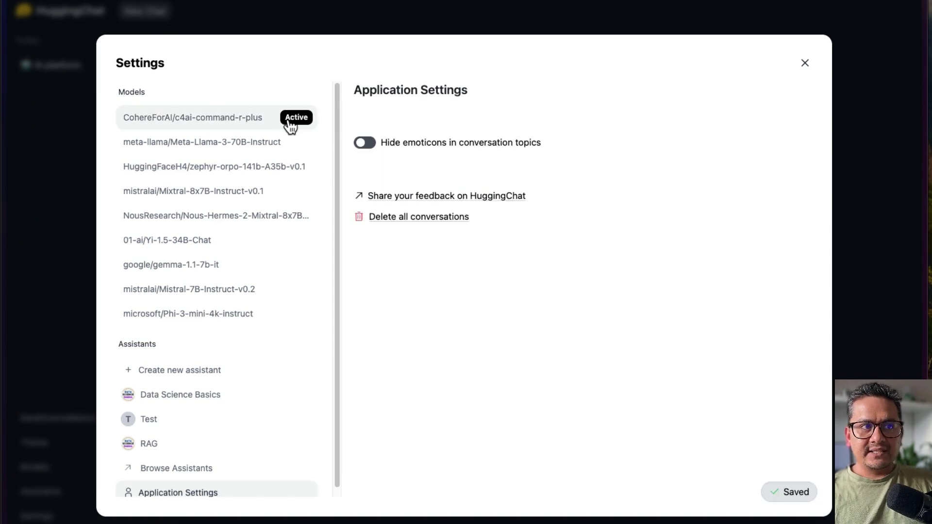
pyautogui.click(806, 64)
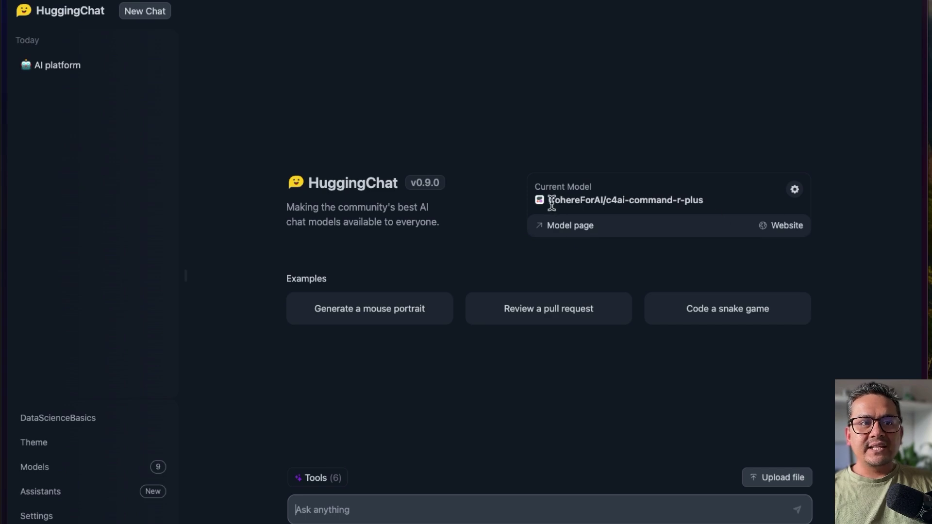
# Step: Disable all available tools for the Command R+ chat, leaving only Image Generation enabled
pyautogui.moveTo(547, 201); pyautogui.dragTo(721, 199)
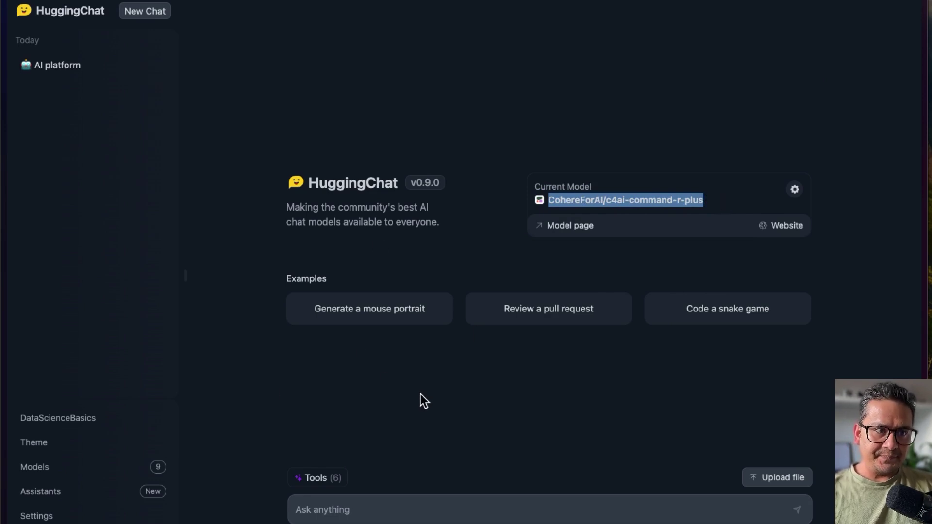
pyautogui.click(317, 482)
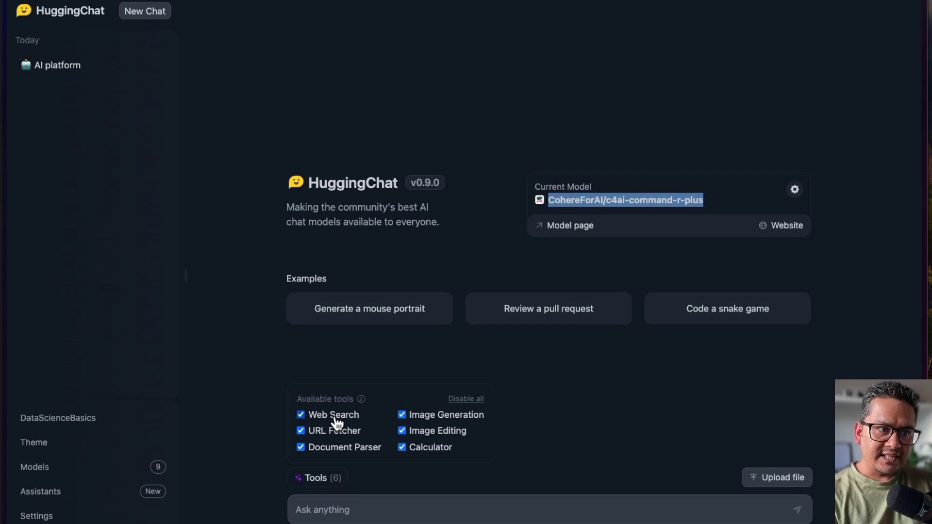
pyautogui.click(471, 401)
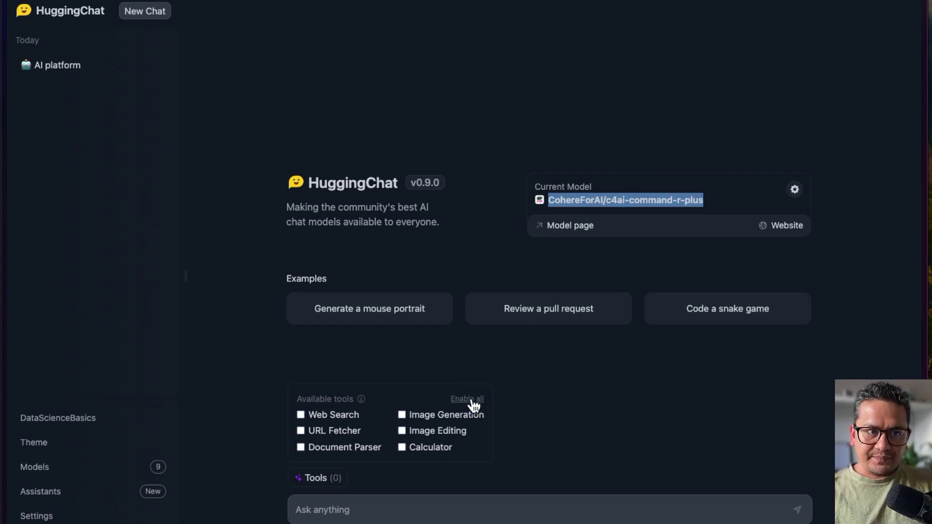
pyautogui.click(402, 416)
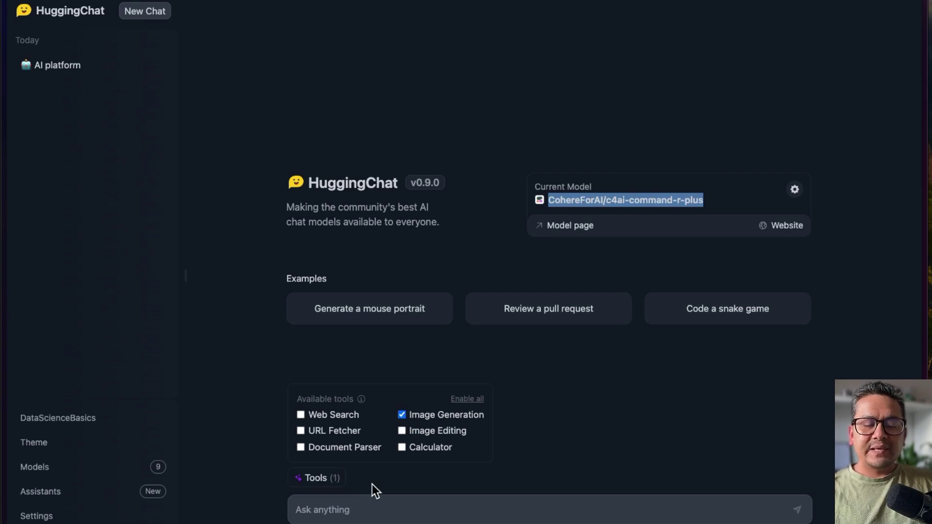
# Step: Send the prompt "generate the image of dragon" and highlight the description in the reply
pyautogui.click(369, 509)
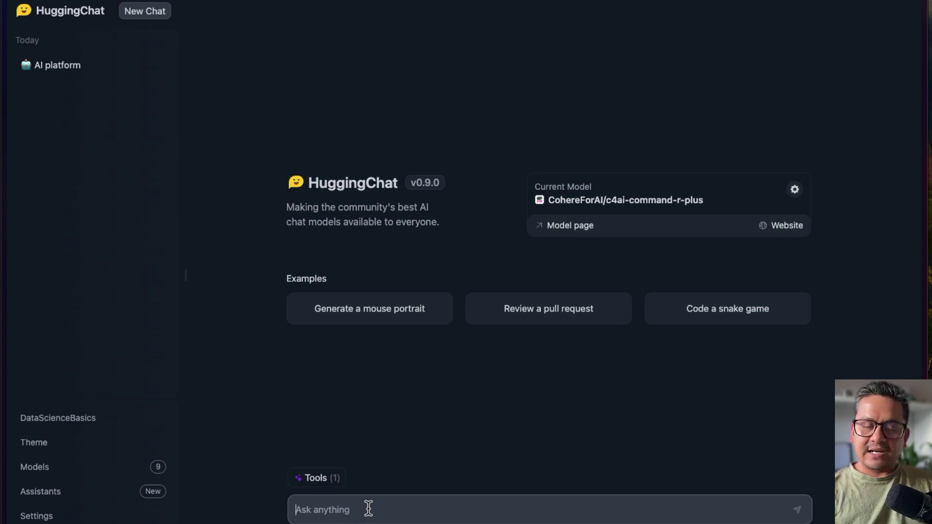
pyautogui.write('generate the ')
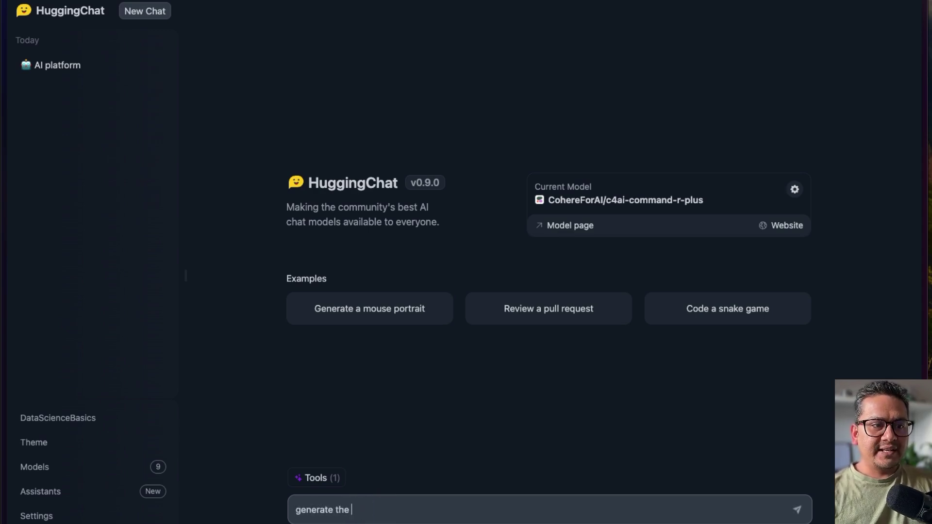
pyautogui.write('image of dragon')
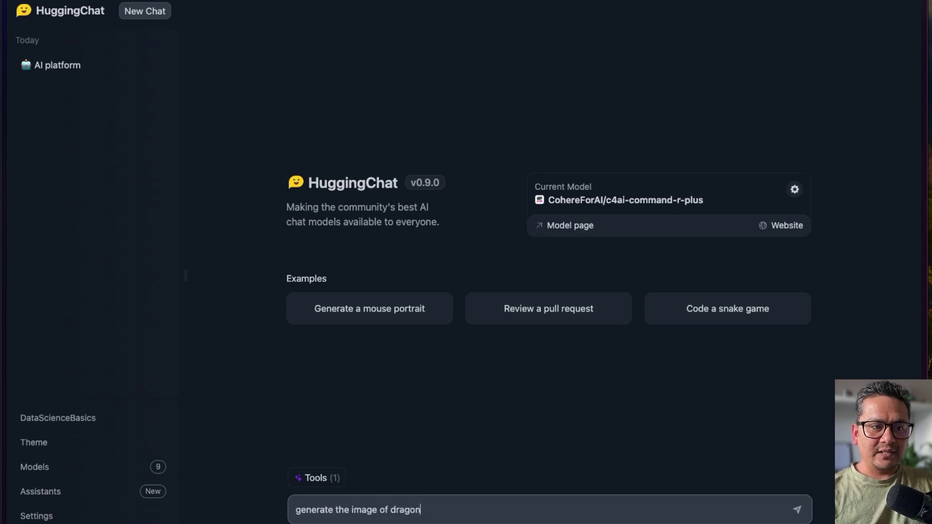
pyautogui.press('Return')
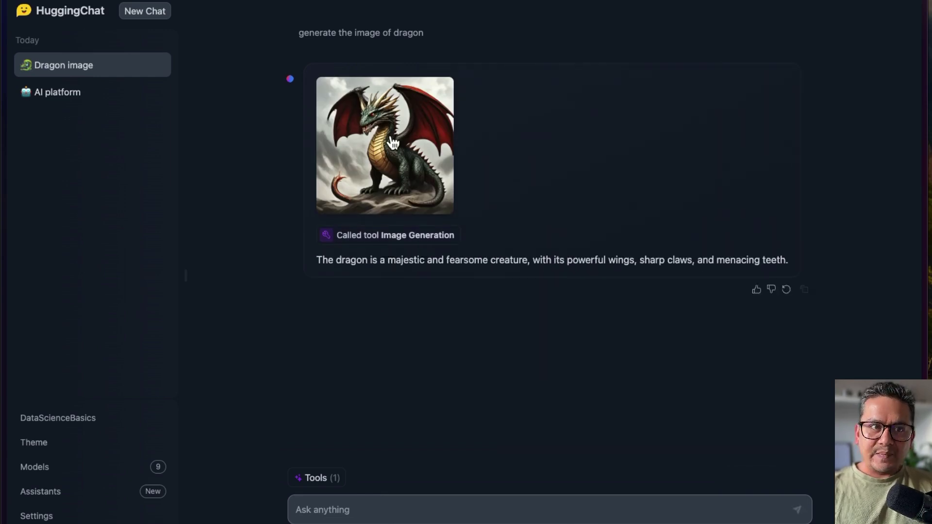
pyautogui.moveTo(317, 260); pyautogui.dragTo(797, 255)
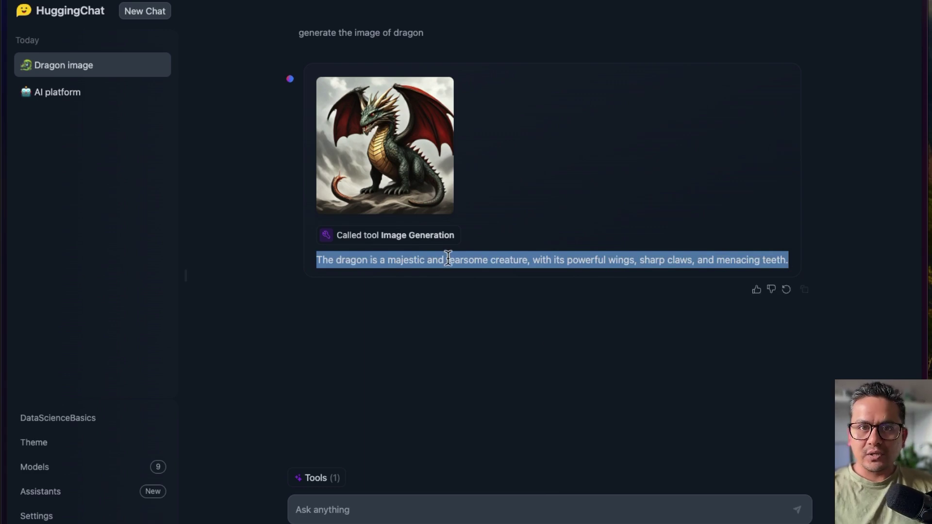
# Step: Enable the Image Editing tool in addition to Image Generation for this chat
pyautogui.click(324, 485)
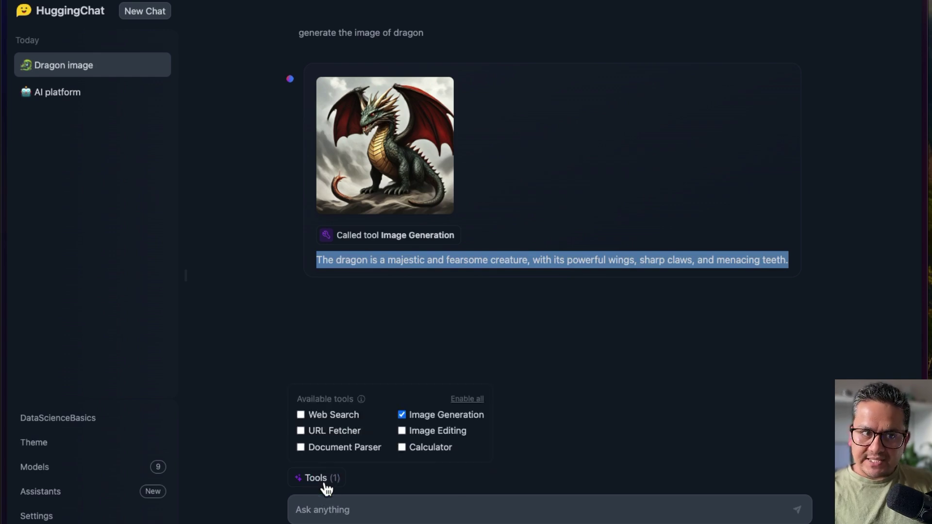
pyautogui.click(427, 437)
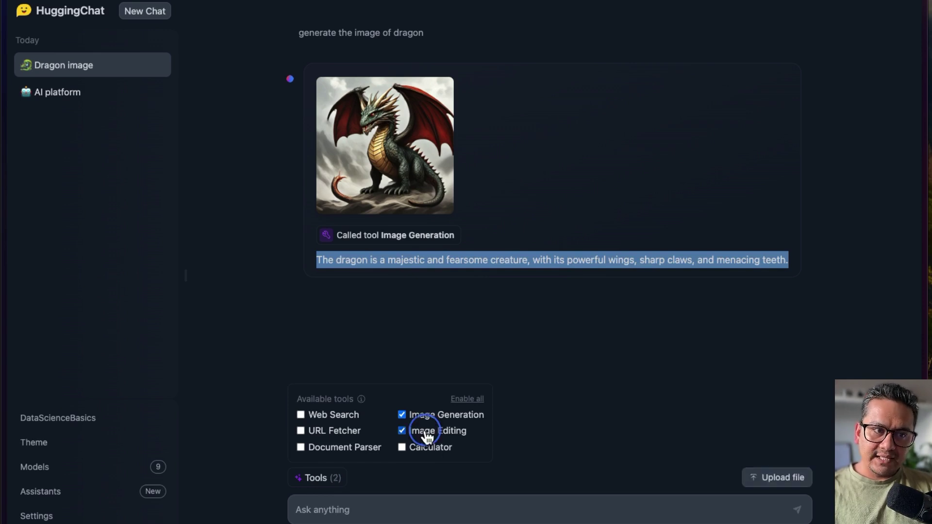
pyautogui.click(596, 419)
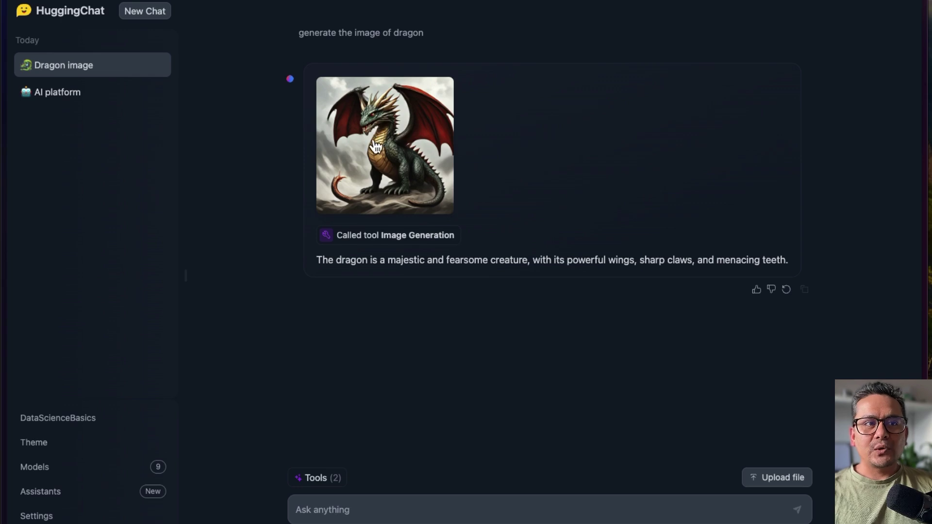
# Step: Send the follow-up prompt "can you change the color to purple" to edit the dragon image
pyautogui.click(448, 502)
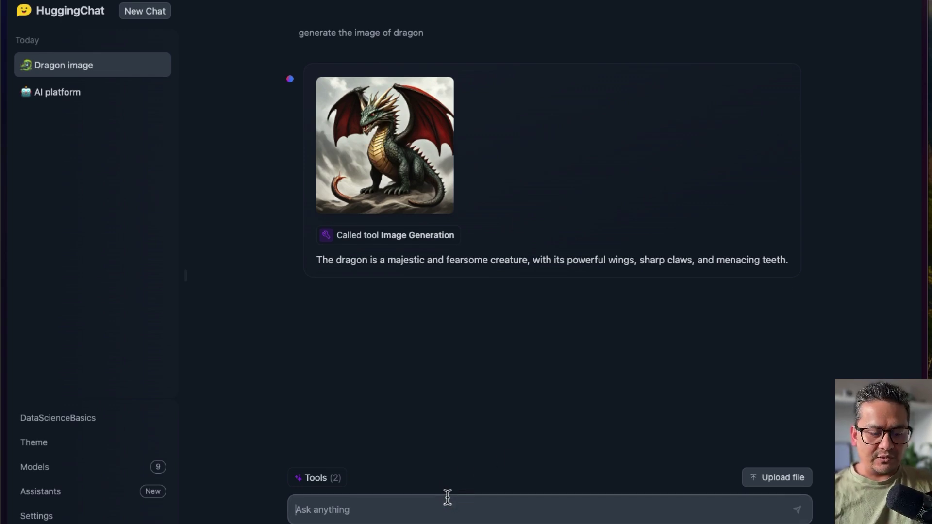
pyautogui.write('can you ')
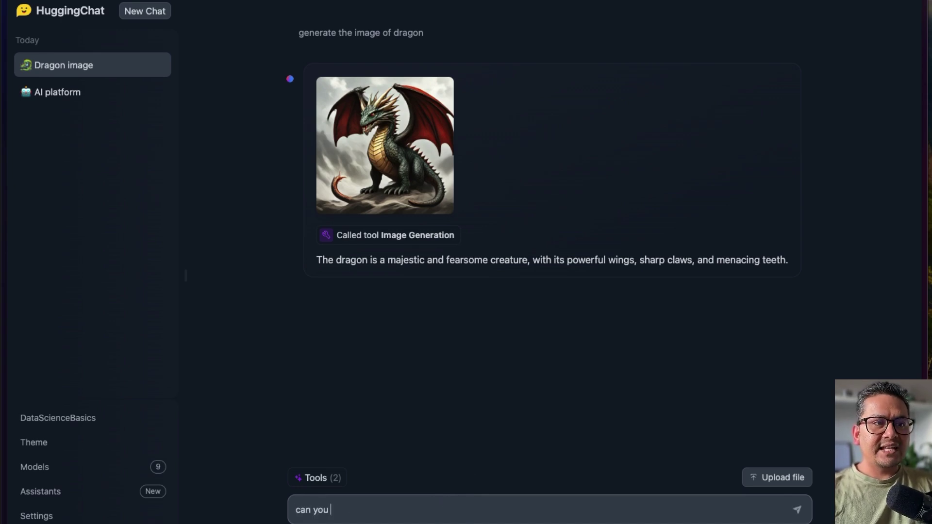
pyautogui.write('change the co')
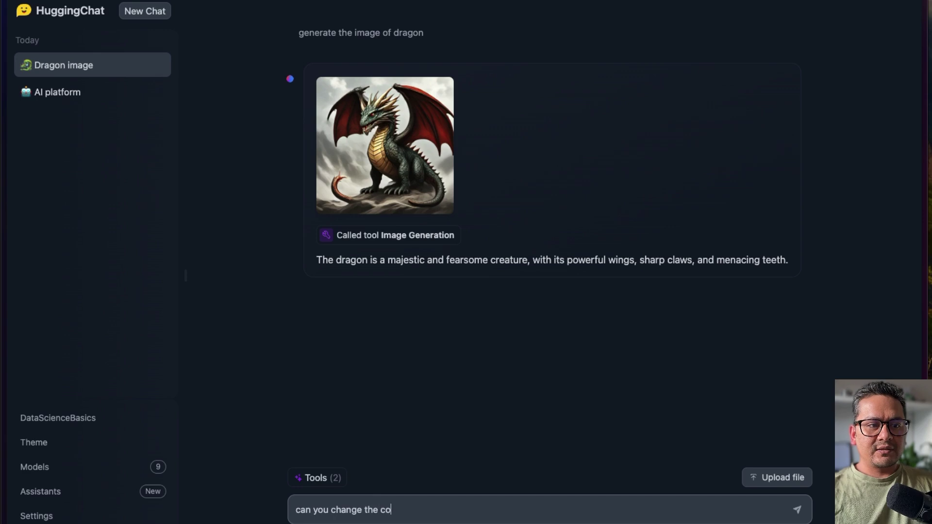
pyautogui.write('lor to purple')
pyautogui.press('Return')
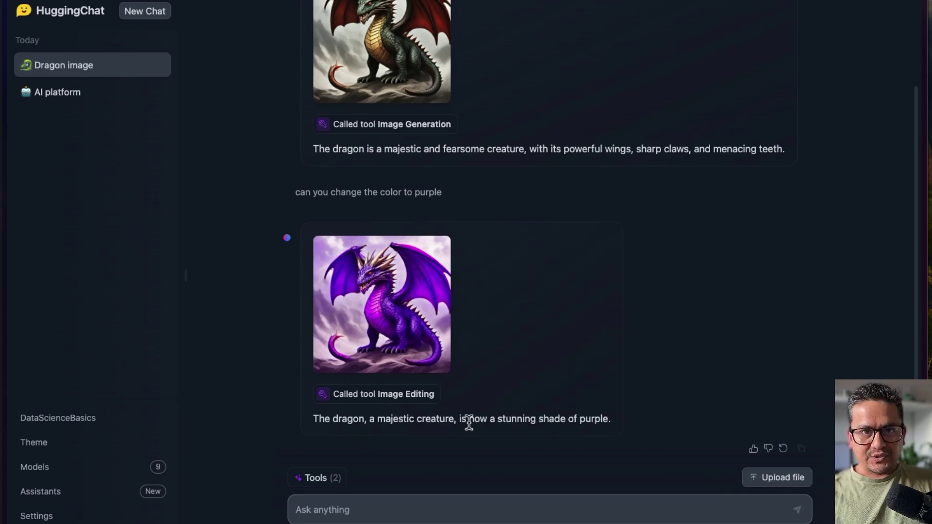
# Step: Disable Image Generation and Image Editing so that no tools are active
pyautogui.click(334, 479)
pyautogui.click(402, 414)
pyautogui.click(402, 431)
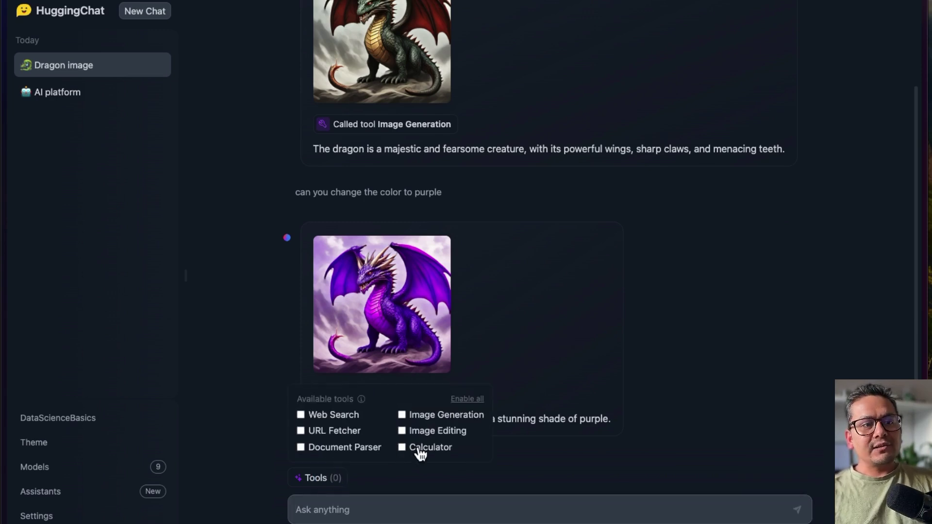
# Step: Send the prompt "add 3 and 5" without any tool enabled
pyautogui.click(438, 510)
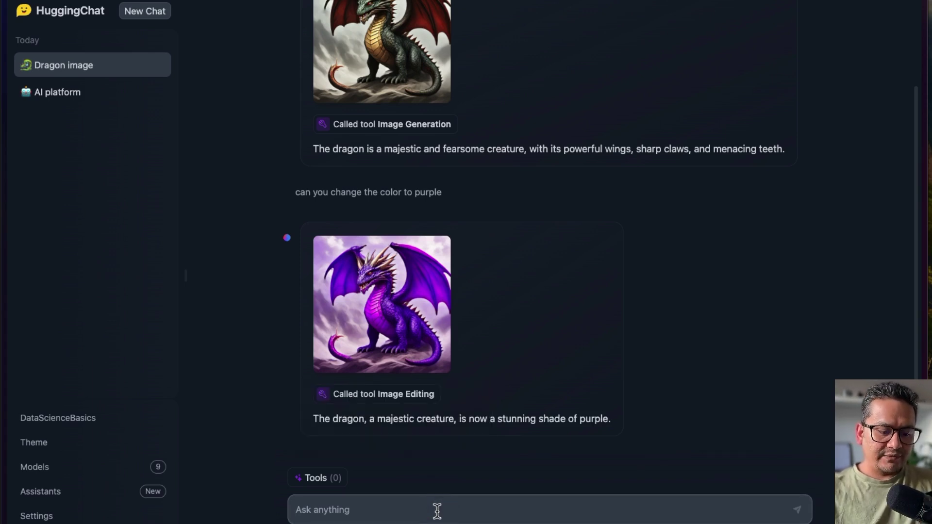
pyautogui.write('add 3 and')
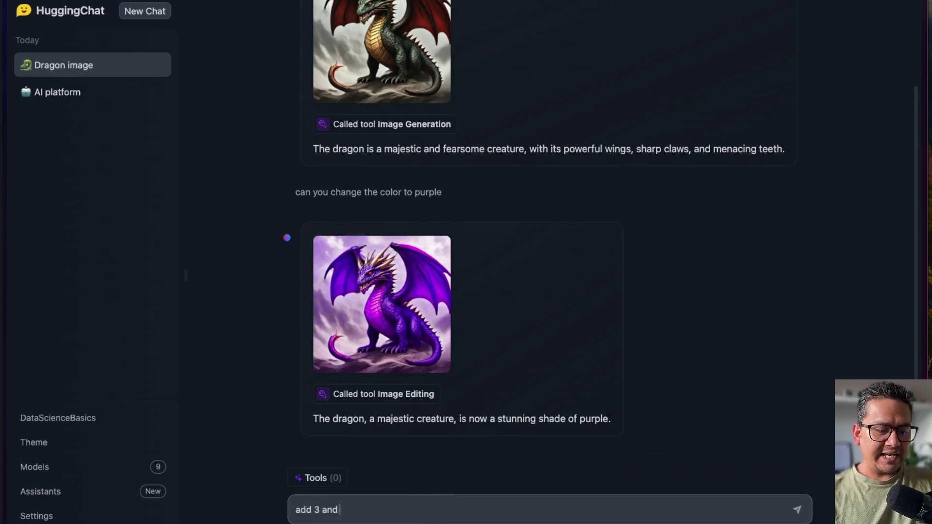
pyautogui.write(' 5')
pyautogui.press('Return')
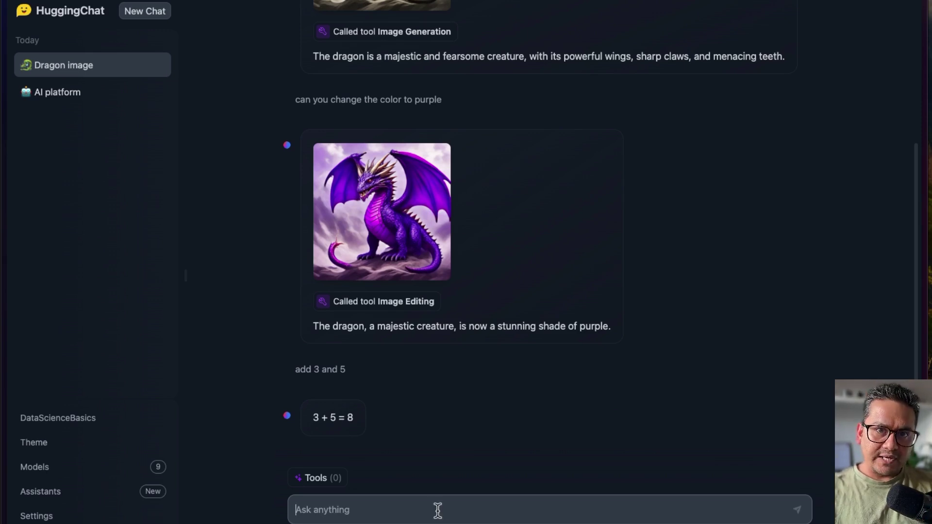
# Step: Enable only the Calculator tool and send the prompt "add 3 and 5" again
pyautogui.click(322, 482)
pyautogui.click(401, 448)
pyautogui.click(534, 454)
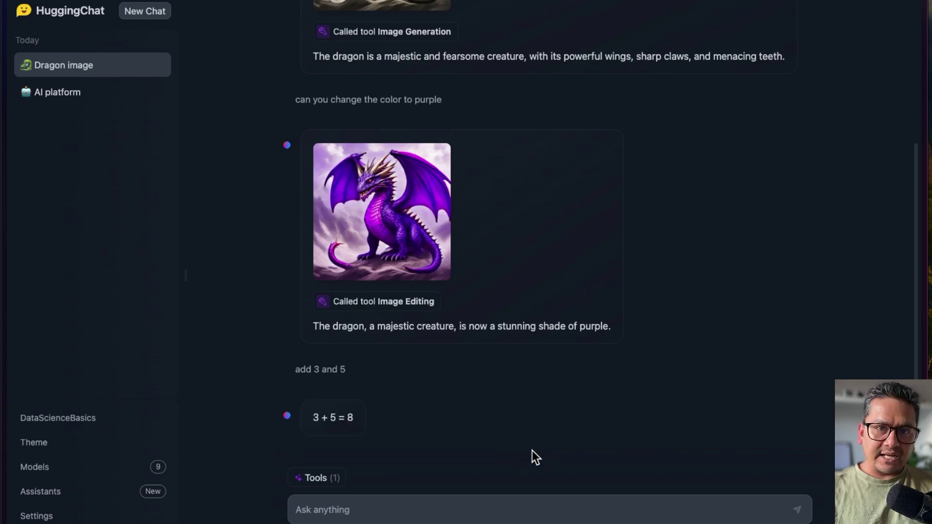
pyautogui.click(437, 505)
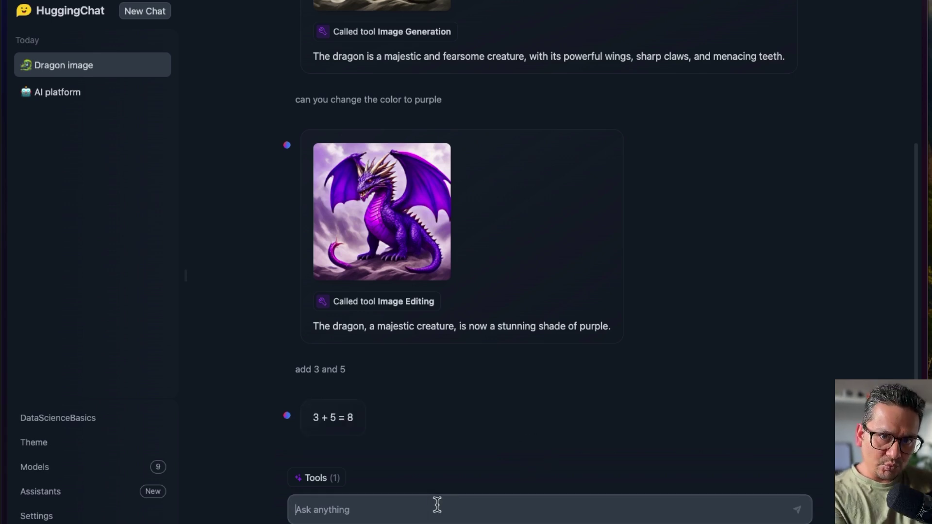
pyautogui.write('add 3 and 5')
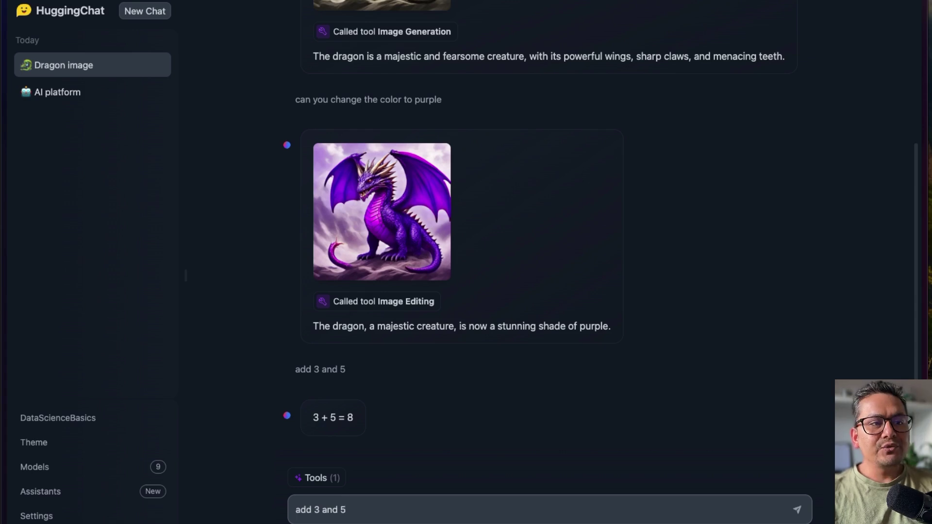
pyautogui.press('Return')
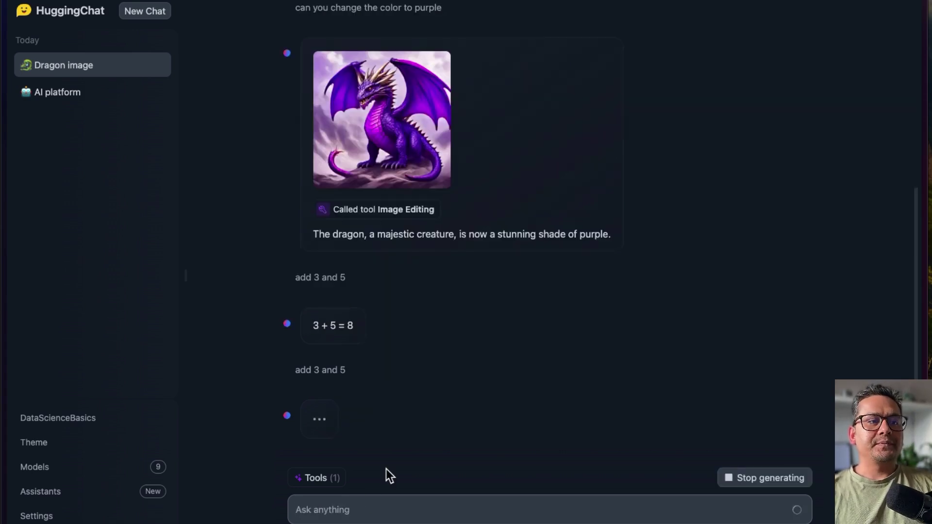
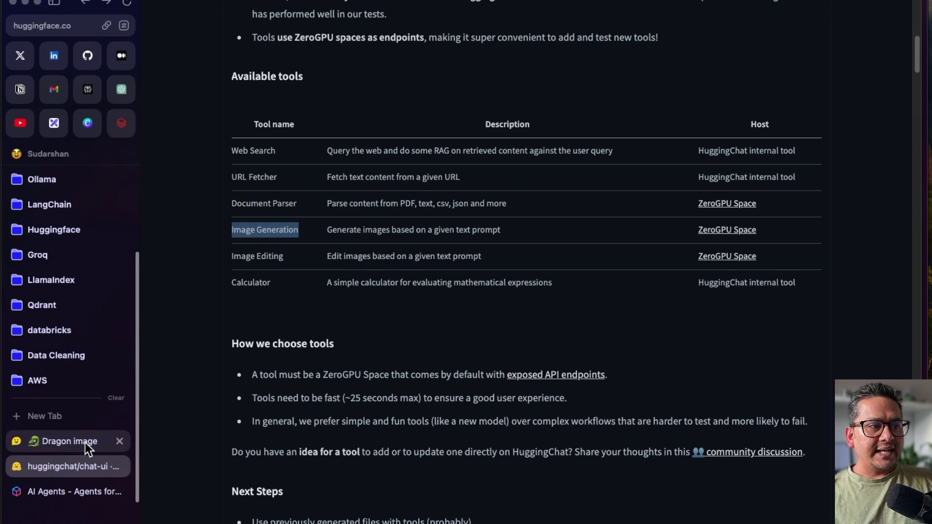
# Step: Write the prompt "Can you provide me the description of the Image generation title of this url," in the Dragon image chat without sending it
pyautogui.click(466, 508)
pyautogui.write('Can you provide me the')
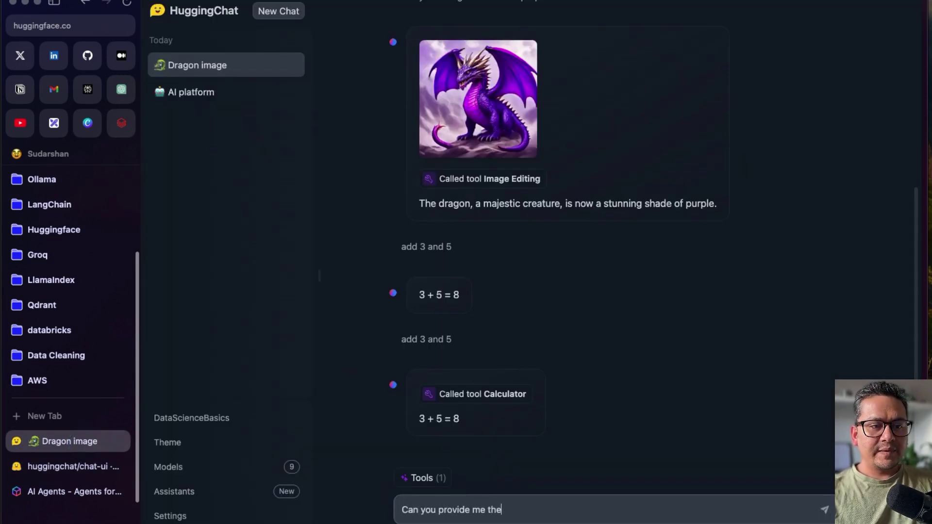
pyautogui.write(' descript')
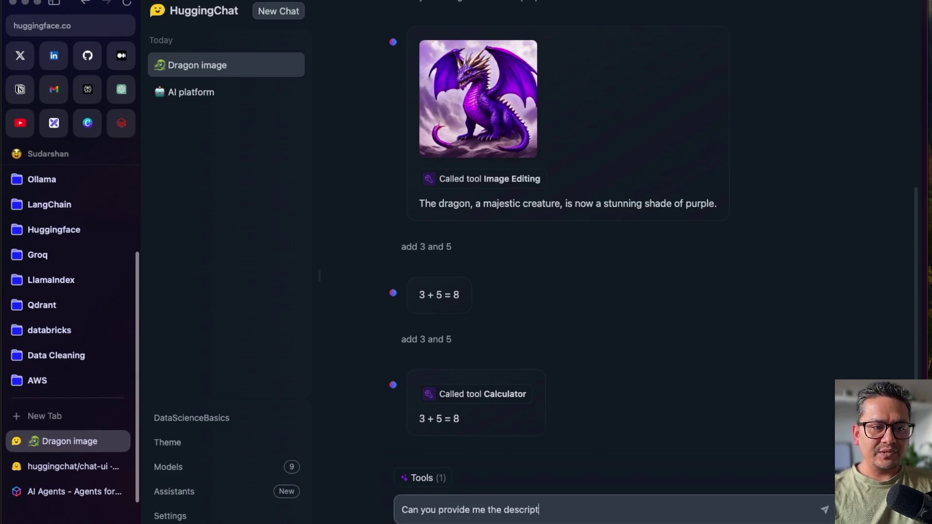
pyautogui.write('ion of the Imag')
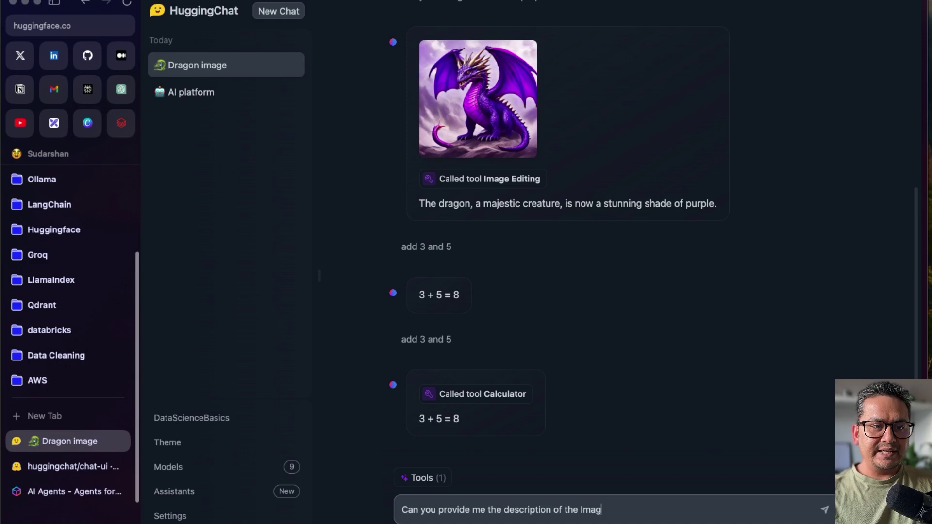
pyautogui.write('e generation t')
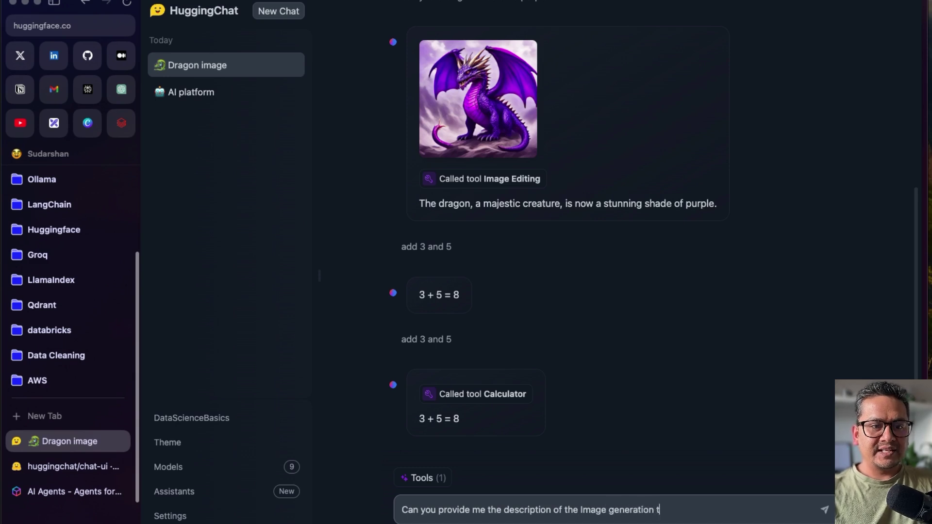
pyautogui.write('itle of this url')
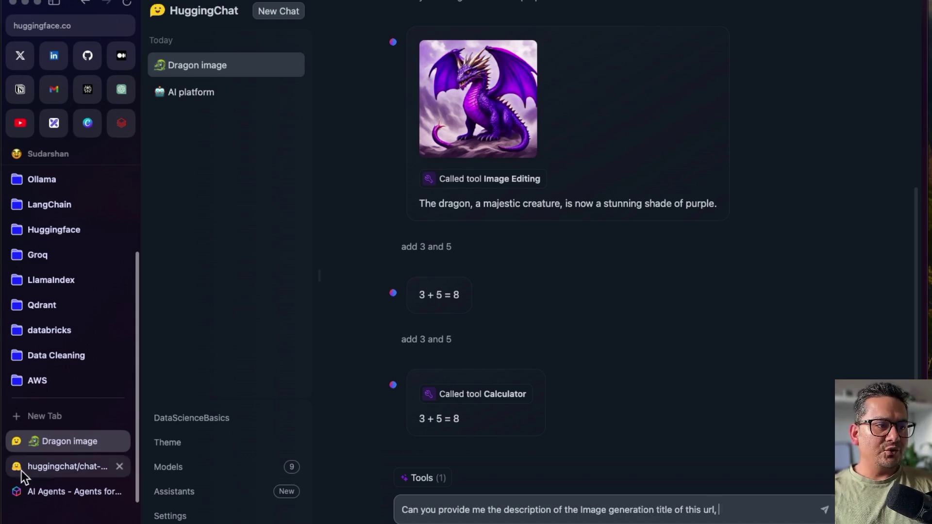
pyautogui.click(52, 468)
pyautogui.click(107, 25)
pyautogui.click(66, 441)
pyautogui.click(747, 510)
pyautogui.press('super+v')
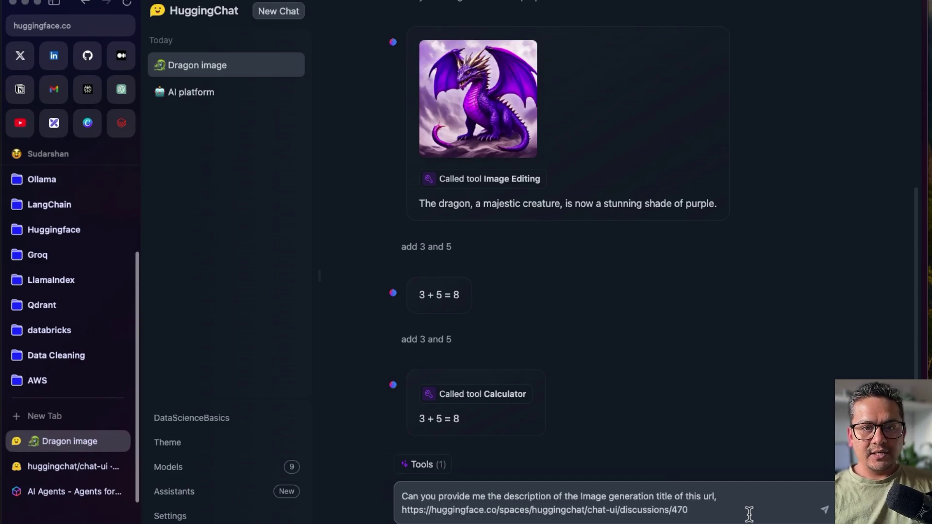
pyautogui.press('Return')
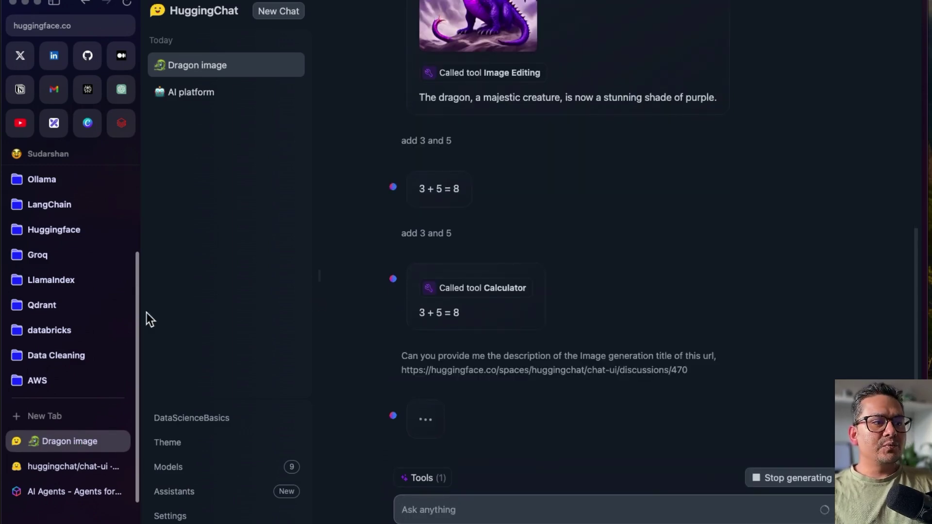
# Step: Compare the chat's answer with the Image Generation description in the discussion page's Available tools table
pyautogui.click(53, 468)
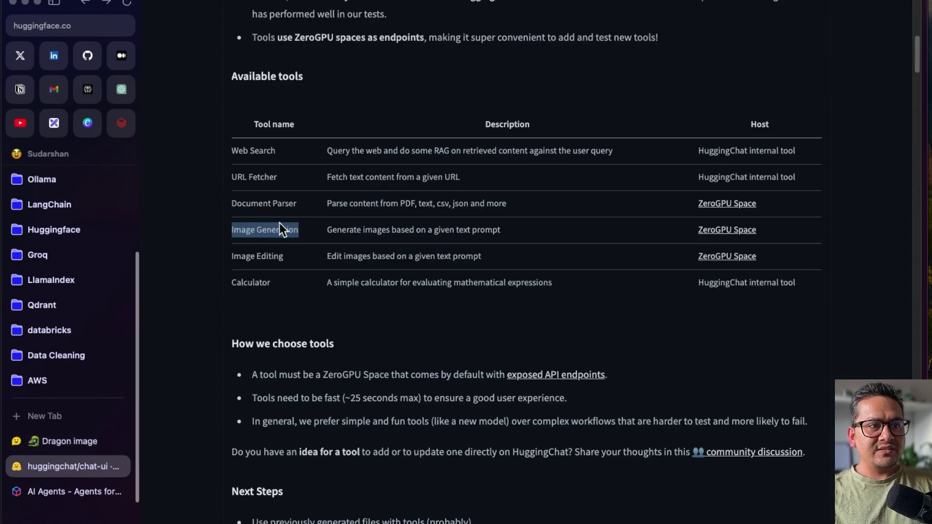
pyautogui.click(315, 237)
pyautogui.moveTo(323, 232); pyautogui.dragTo(506, 231)
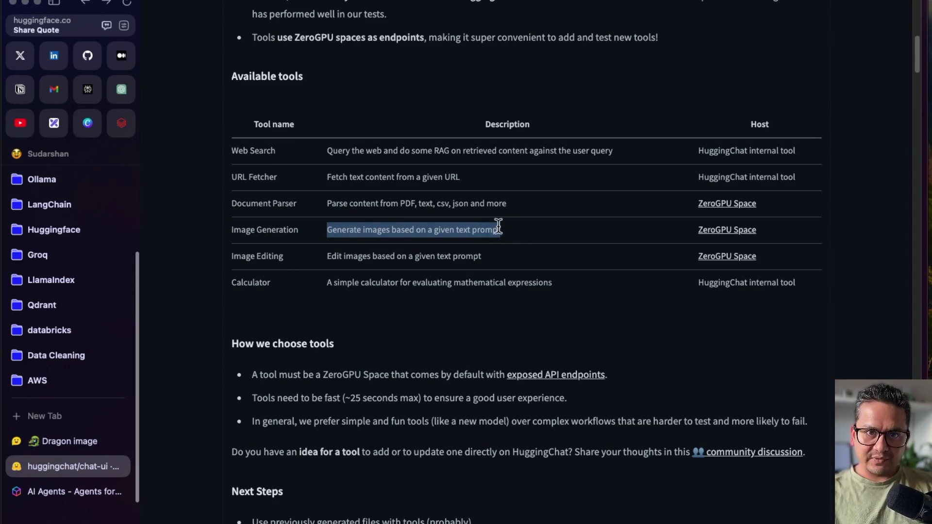
pyautogui.click(58, 442)
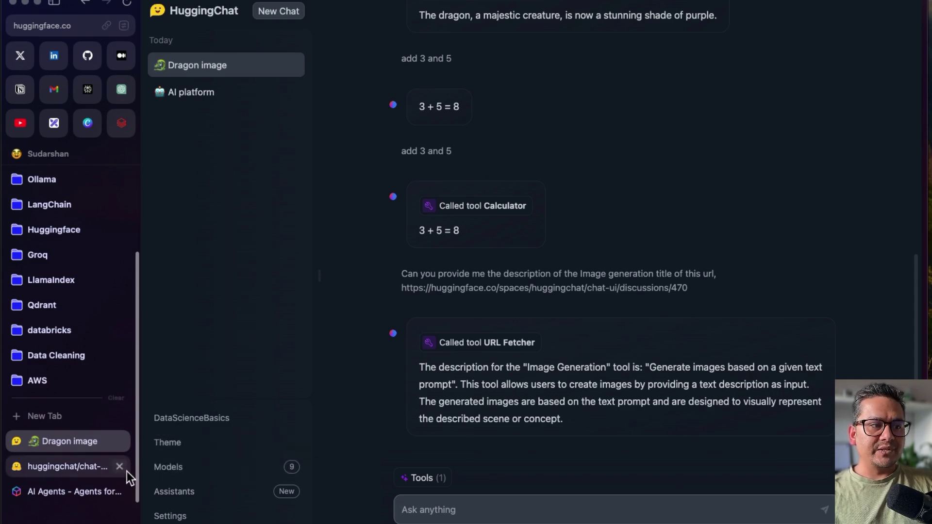
pyautogui.click(89, 468)
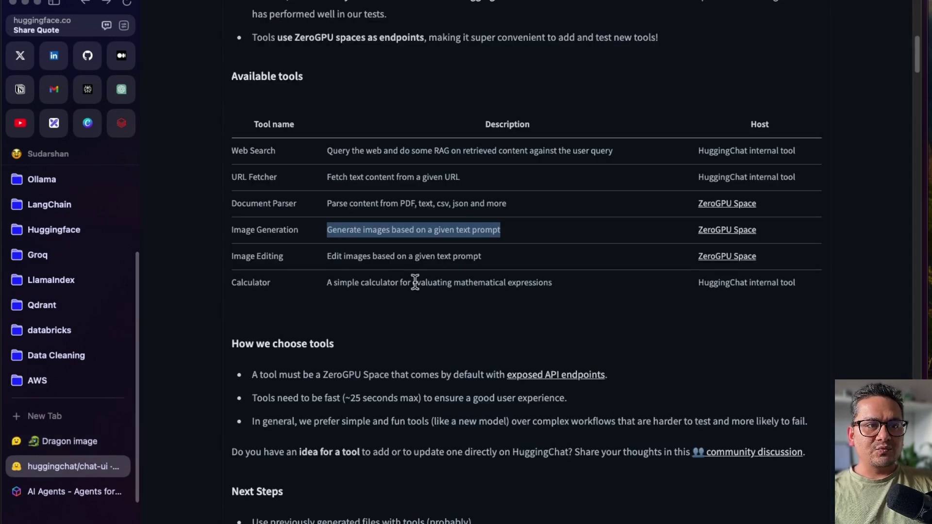
pyautogui.click(331, 230)
pyautogui.moveTo(331, 230); pyautogui.dragTo(524, 232)
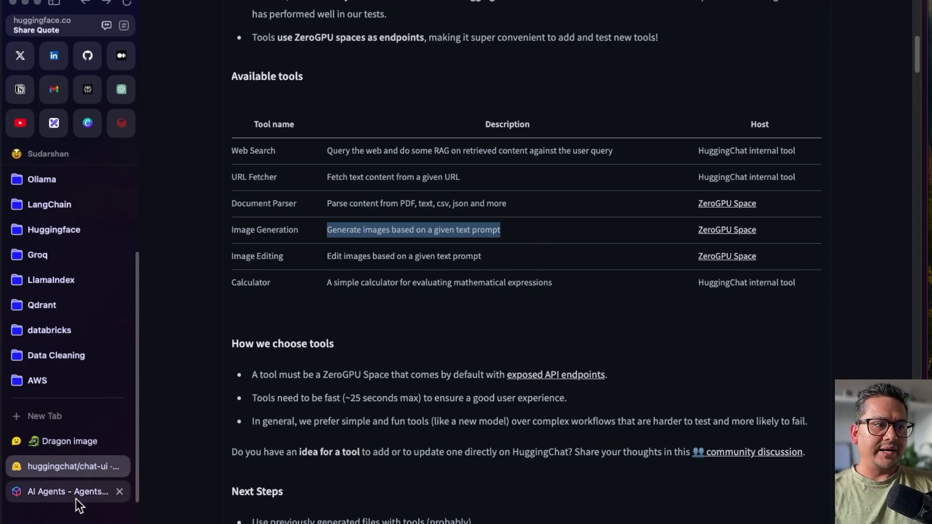
# Step: Return to the Dragon image chat and switch the active tool from URL Fetcher to Document Parser
pyautogui.click(74, 449)
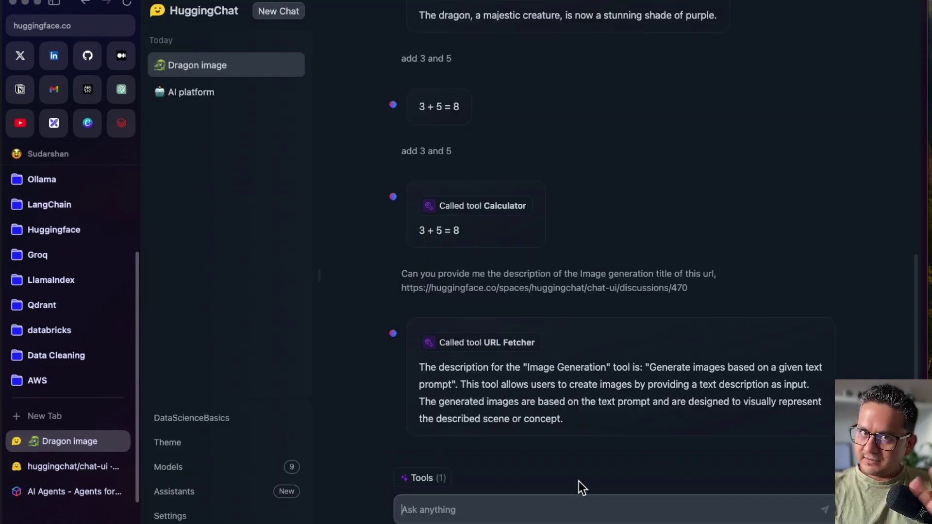
pyautogui.click(422, 479)
pyautogui.click(437, 430)
pyautogui.click(447, 448)
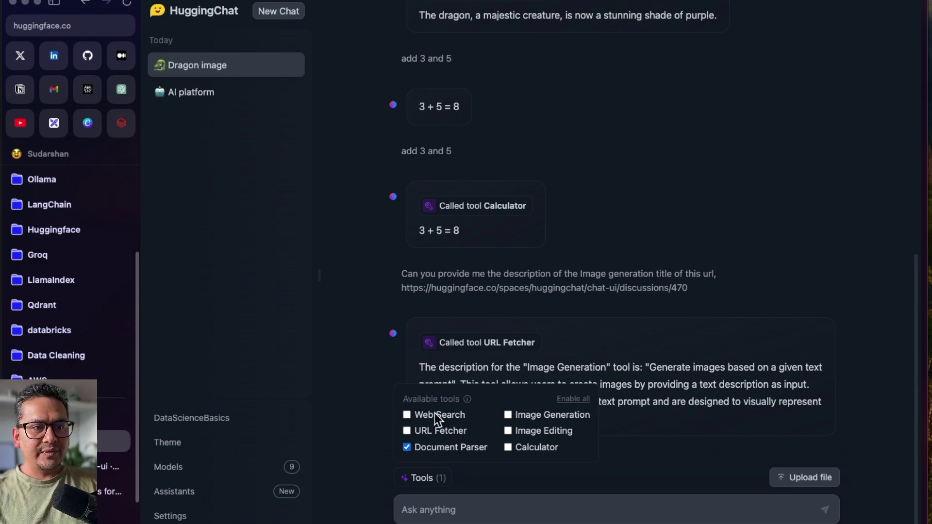
# Step: Leave Document Parser as the only enabled tool and attach gpt4all.pdf from the Downloads folder to the chat
pyautogui.click(455, 453)
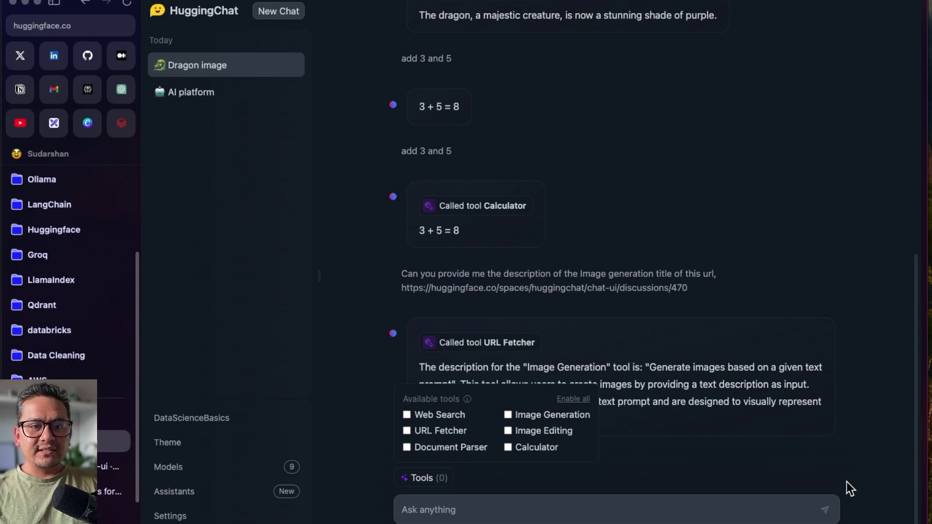
pyautogui.click(435, 453)
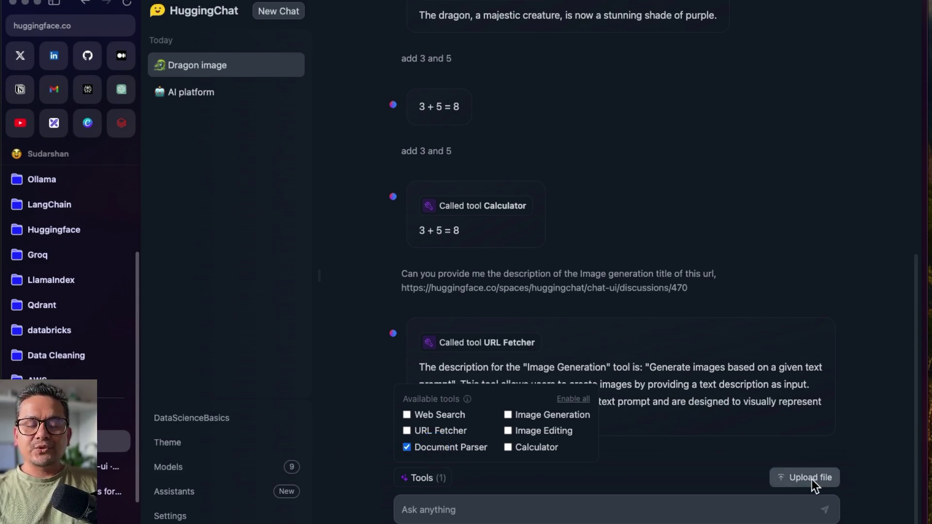
pyautogui.click(700, 464)
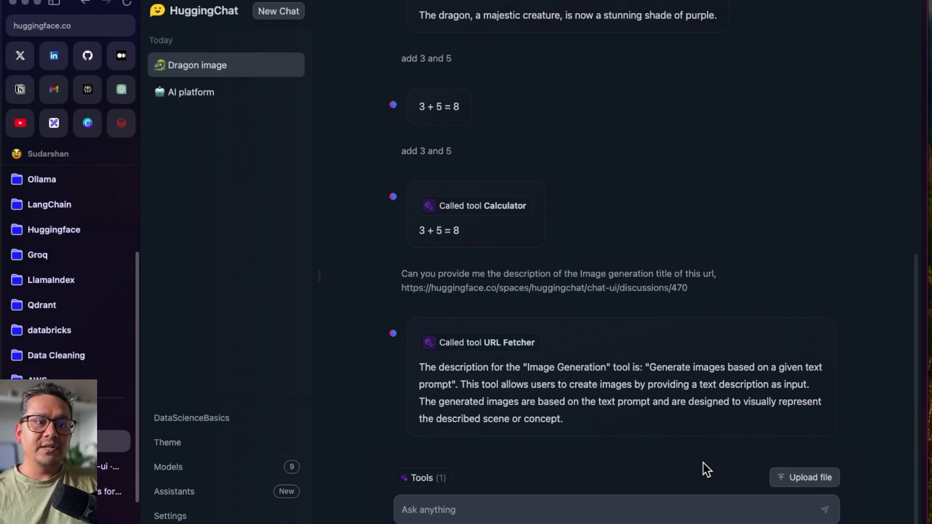
pyautogui.click(811, 476)
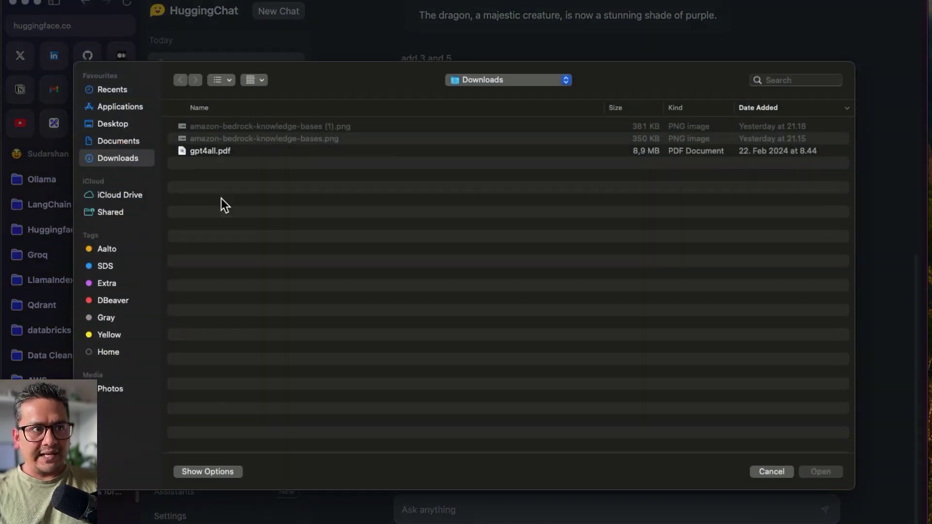
pyautogui.doubleClick(214, 152)
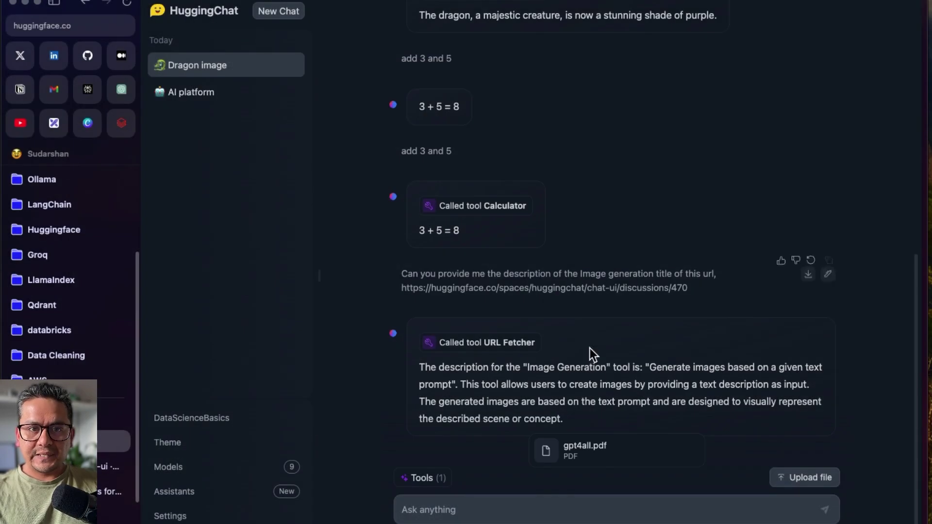
# Step: Send the prompt "what is the paper about ?" with the attached PDF
pyautogui.click(490, 503)
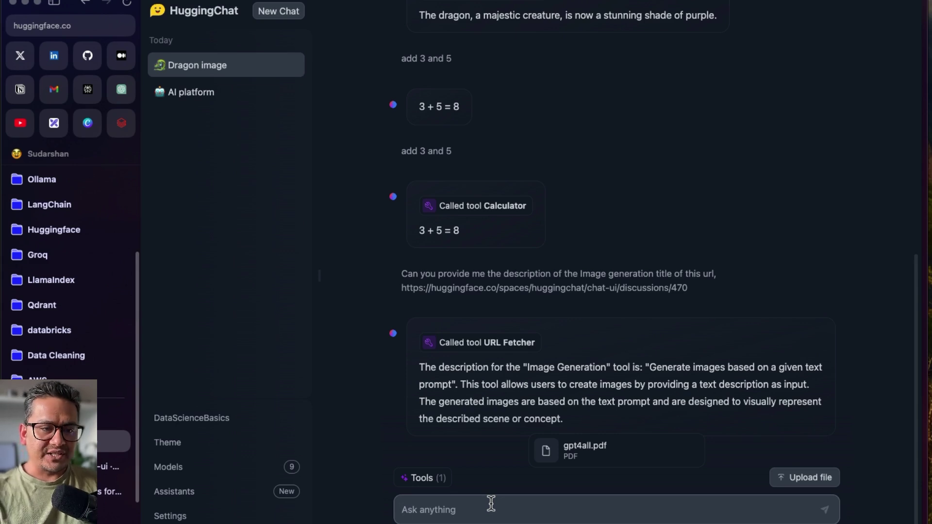
pyautogui.write('what is the p')
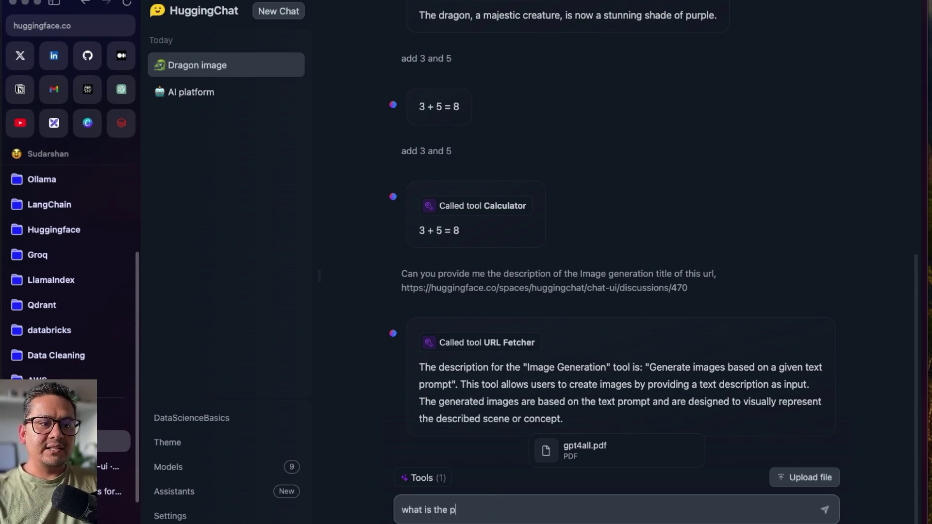
pyautogui.write('aper about ')
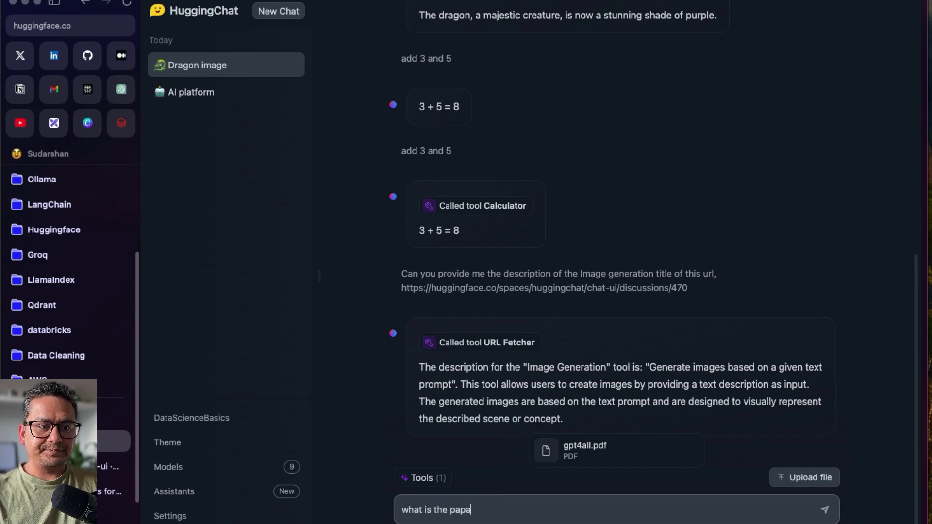
pyautogui.write('?')
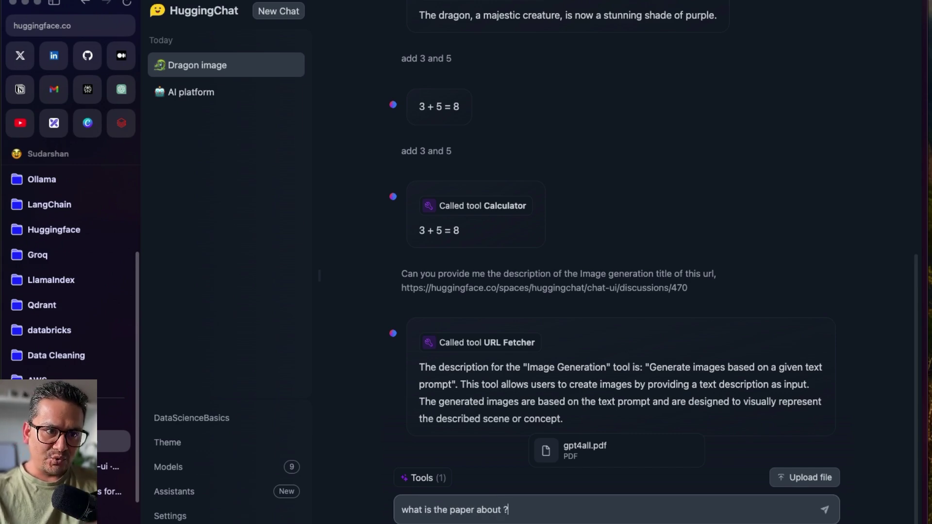
pyautogui.press('Return')
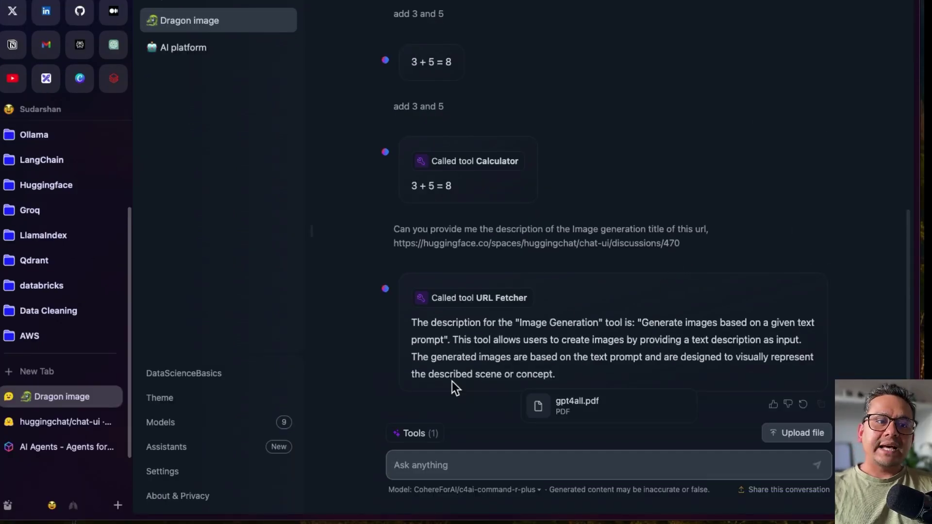
# Step: Review the list of available tools, switch to YouTube and look through the Data Science Basics channel's videos matching "huggingchat"
pyautogui.click(435, 433)
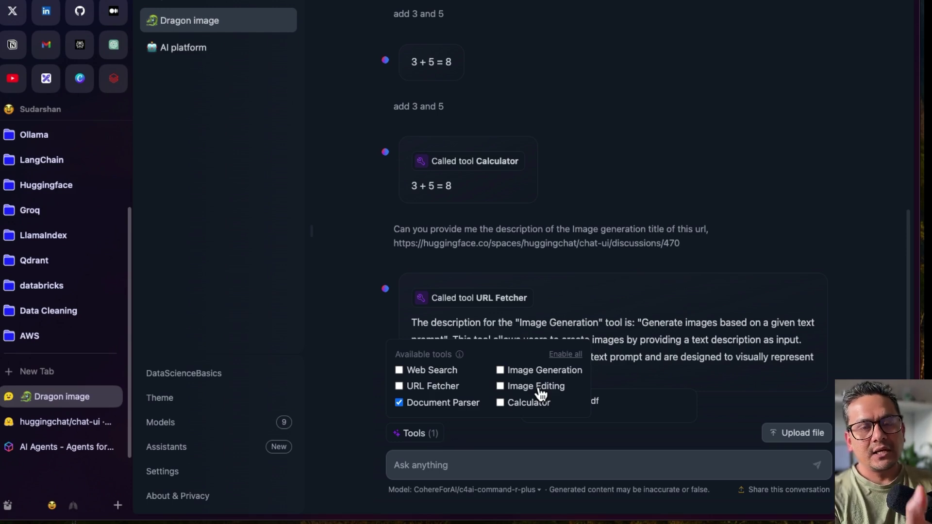
pyautogui.click(13, 78)
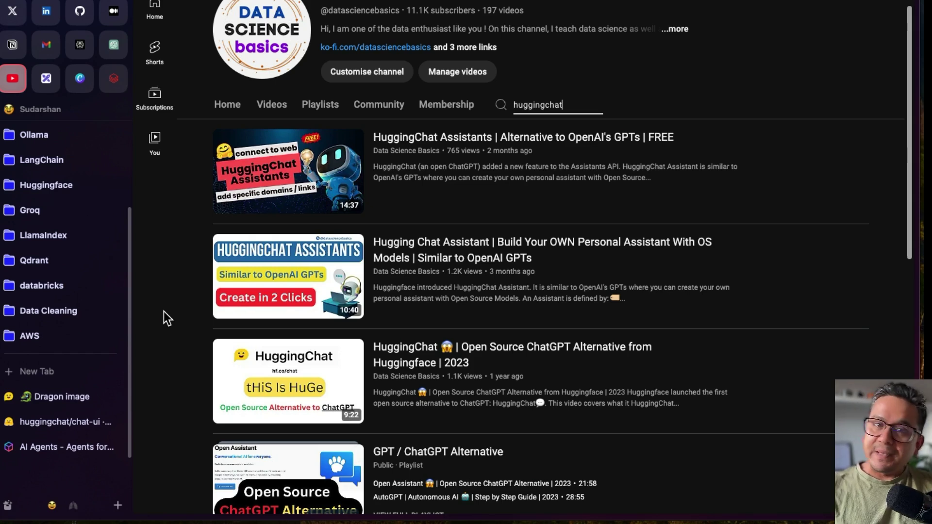
pyautogui.scroll(-5, 178, 343)
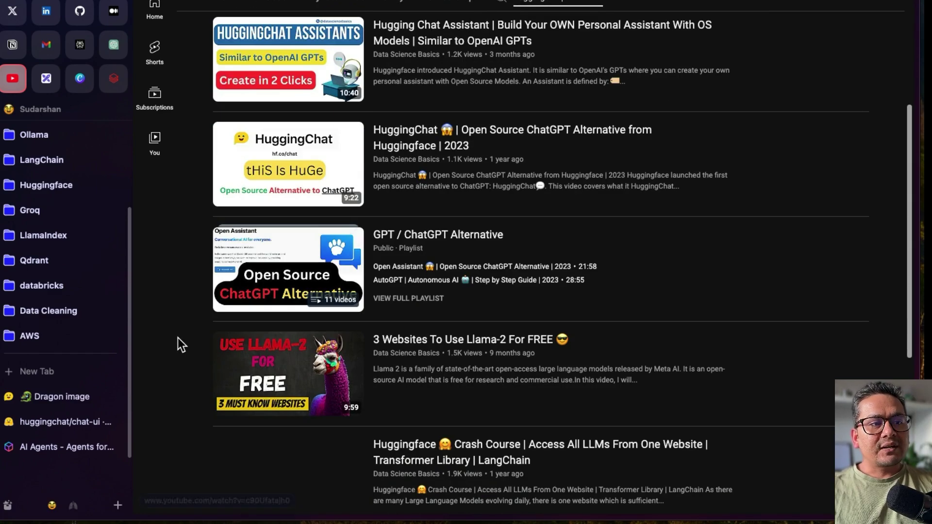
pyautogui.scroll(-1, 177, 339)
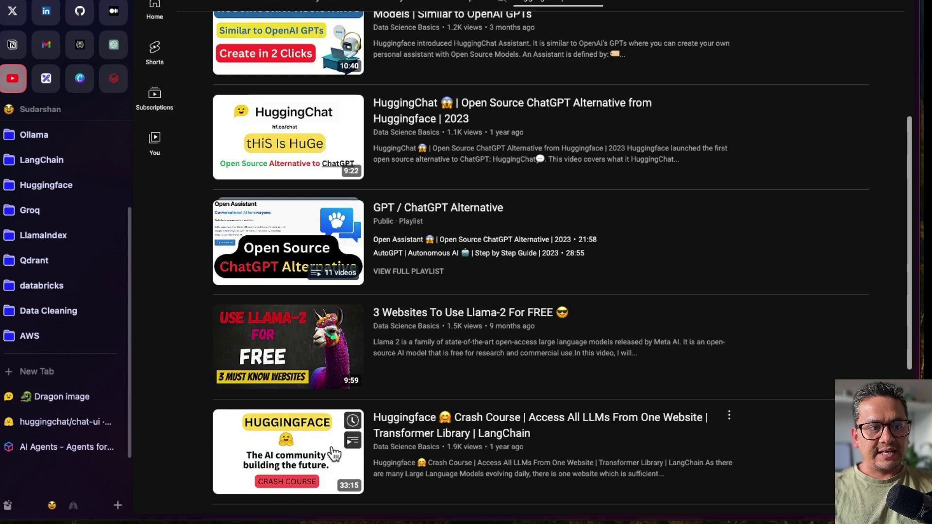